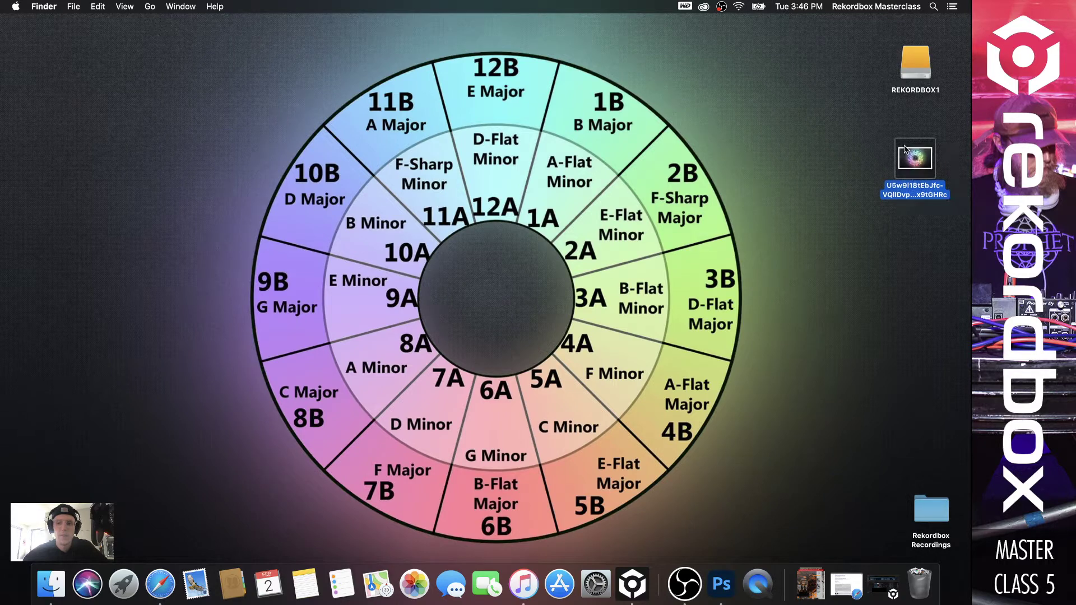
Clear the desktop selection, leaving the key-wheel image open, and launch rekordbox from the Dock
click(573, 98)
drag(199, 33, 785, 558)
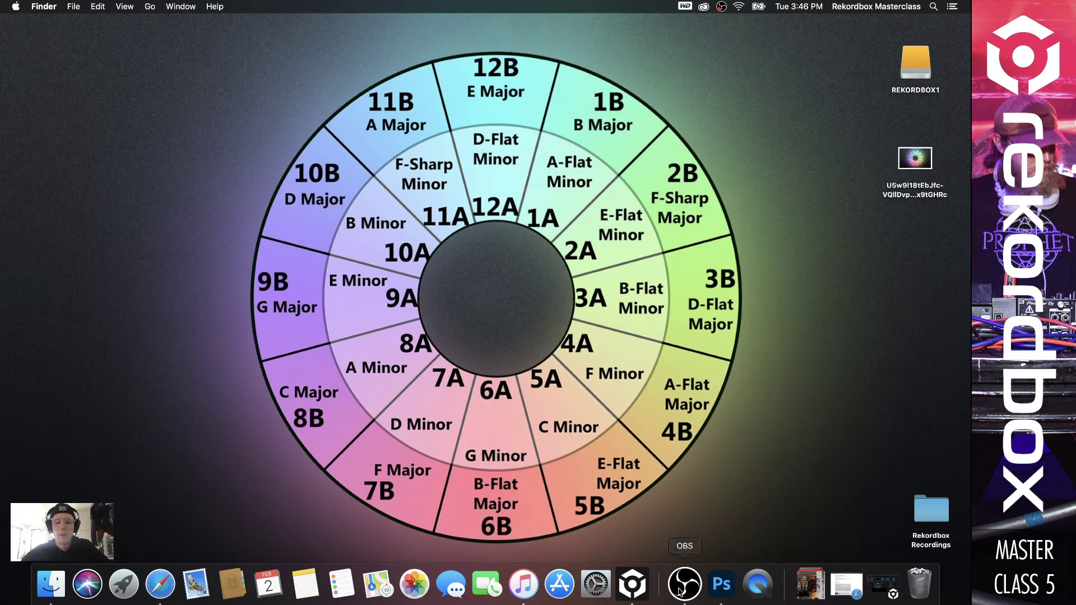
click(641, 584)
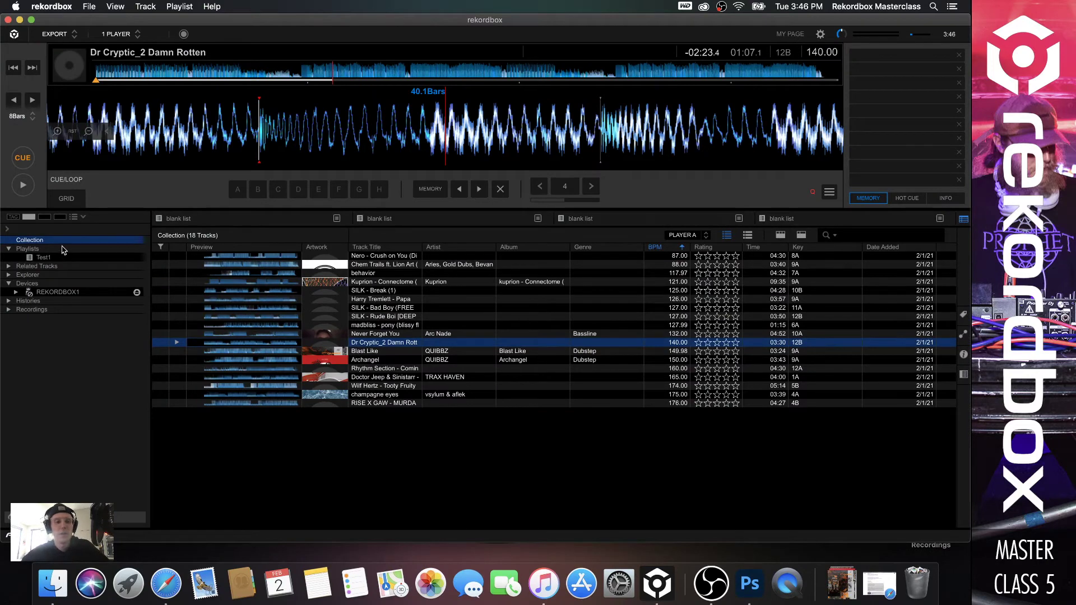
Load QUIBBZ's Archangel (150 BPM, 9A) from the collection into the player deck
click(389, 258)
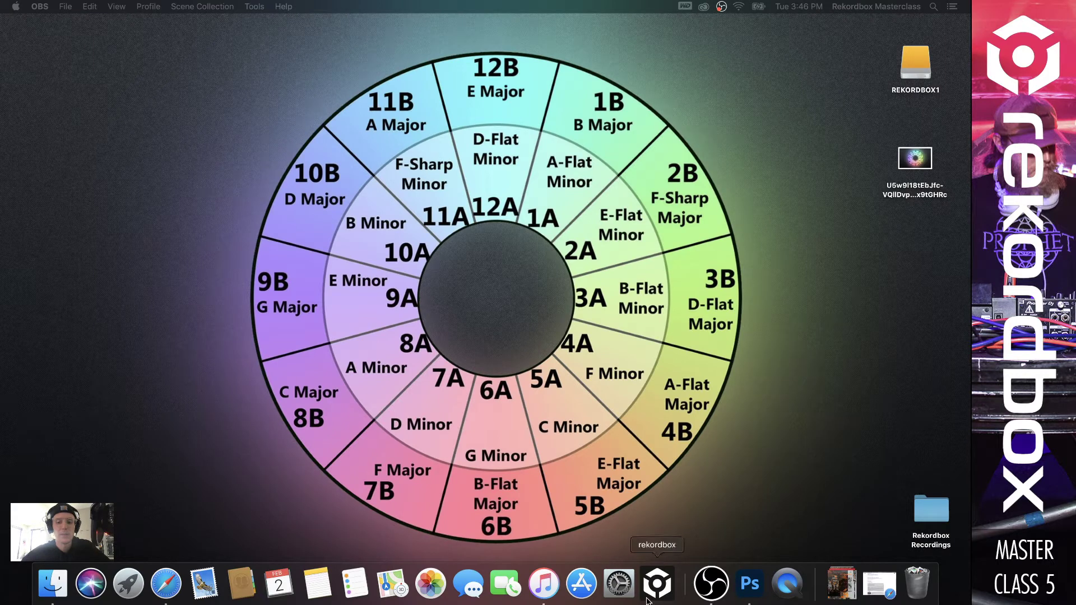
click(647, 599)
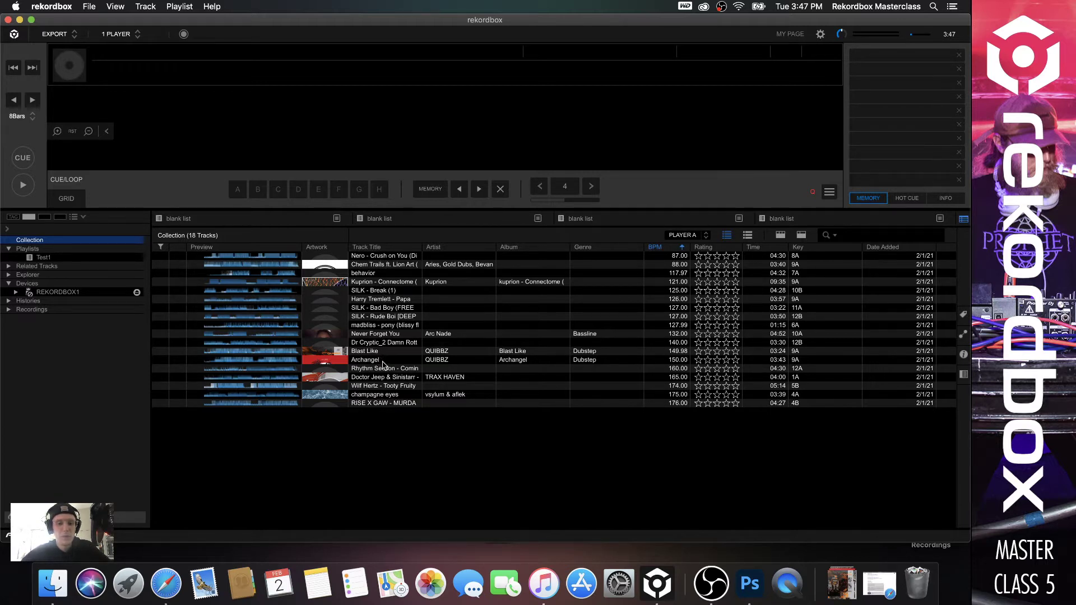
drag(384, 362, 370, 114)
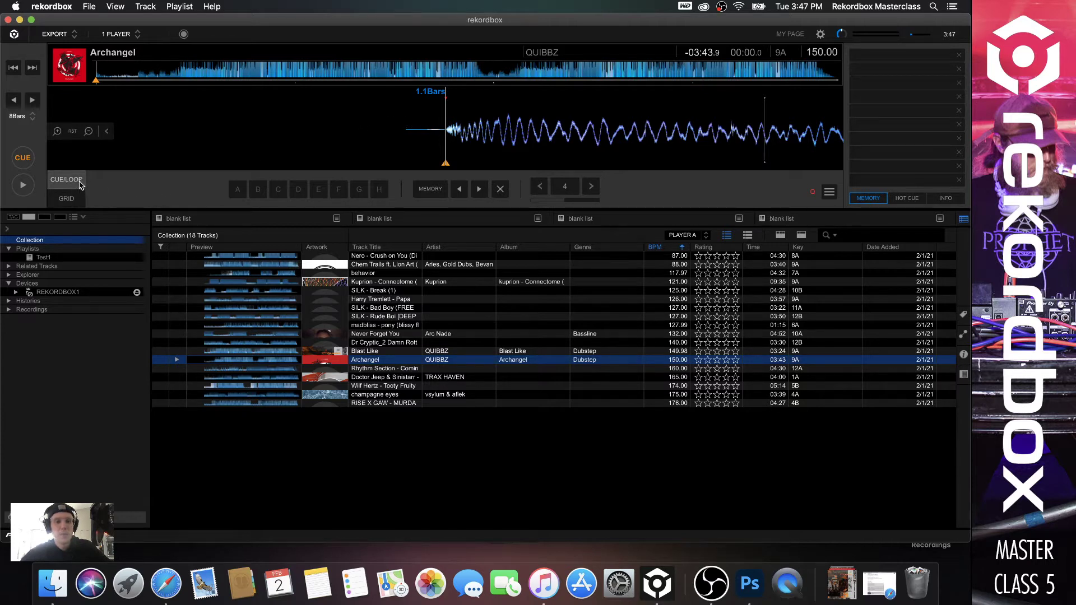
Switch the deck to the GRID editing controls and load Blast Like in place of Archangel
click(68, 198)
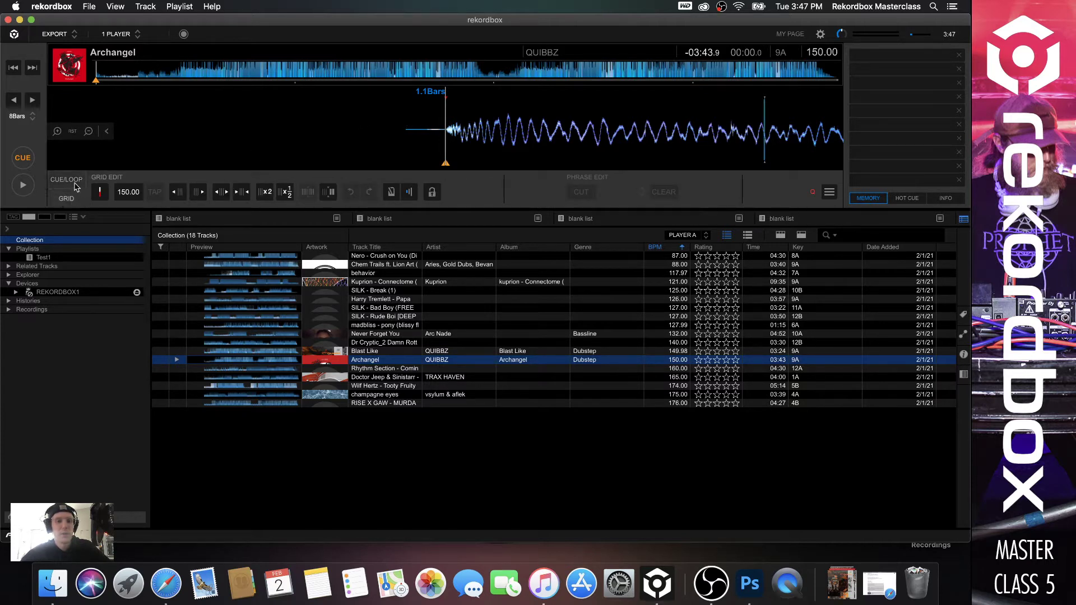
click(70, 183)
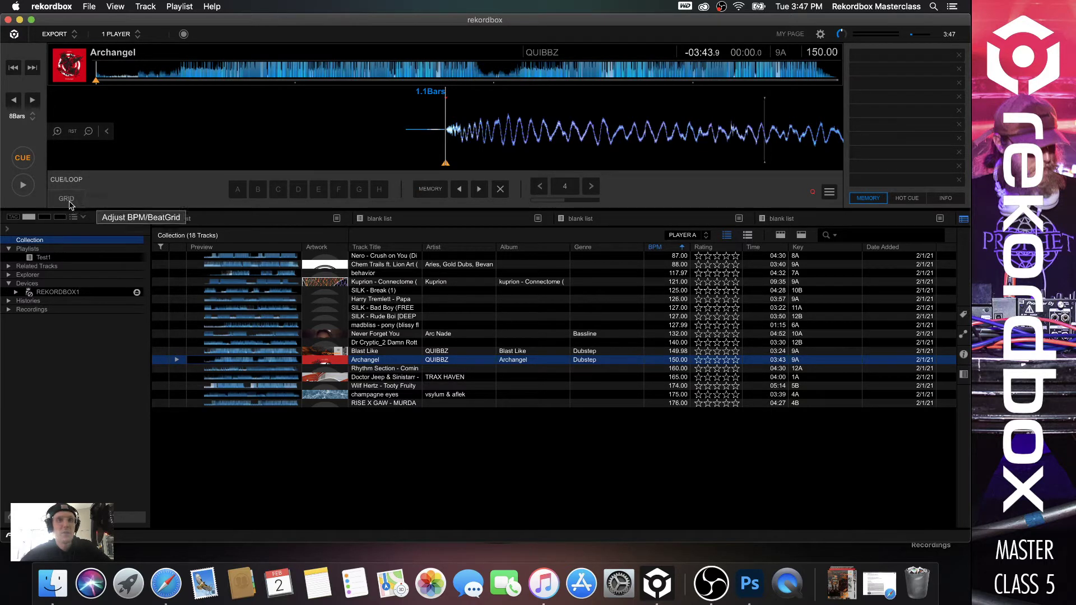
click(68, 202)
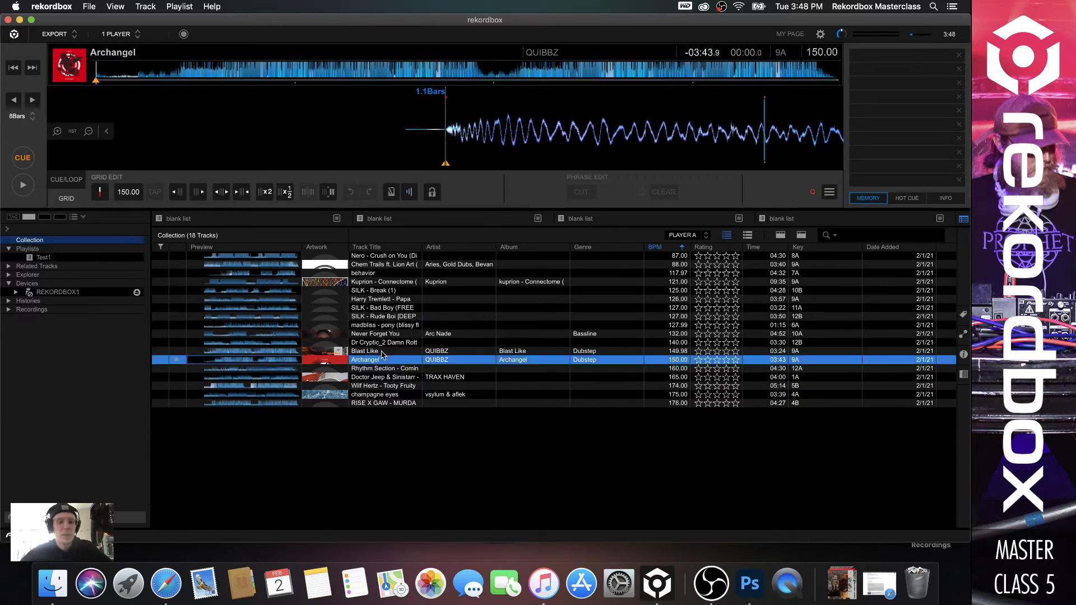
drag(382, 352, 392, 154)
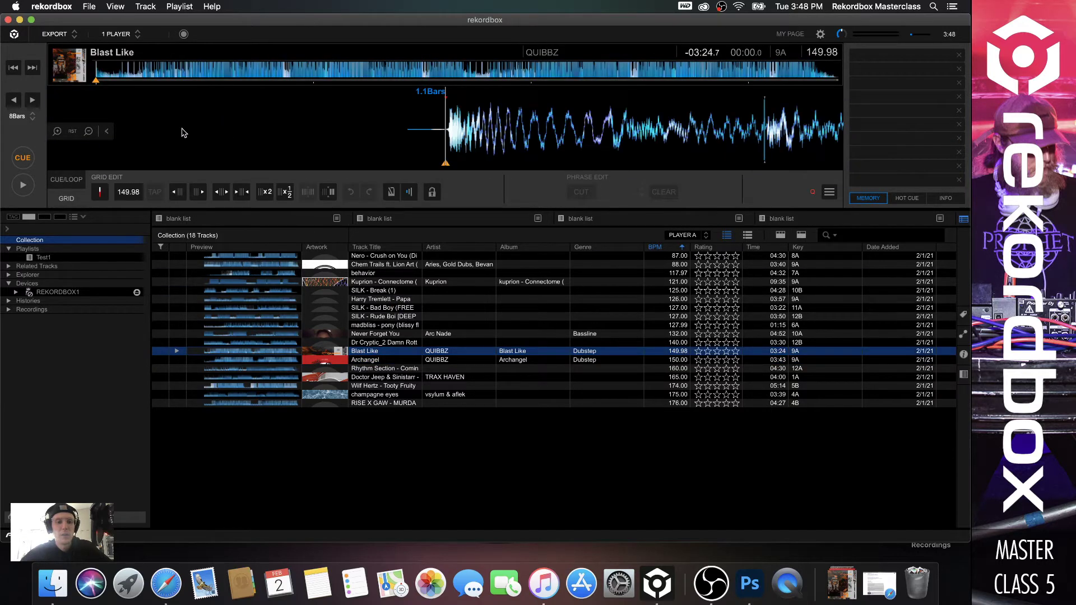
Enter 150 as Blast Like's grid BPM, replacing 149.98
click(128, 194)
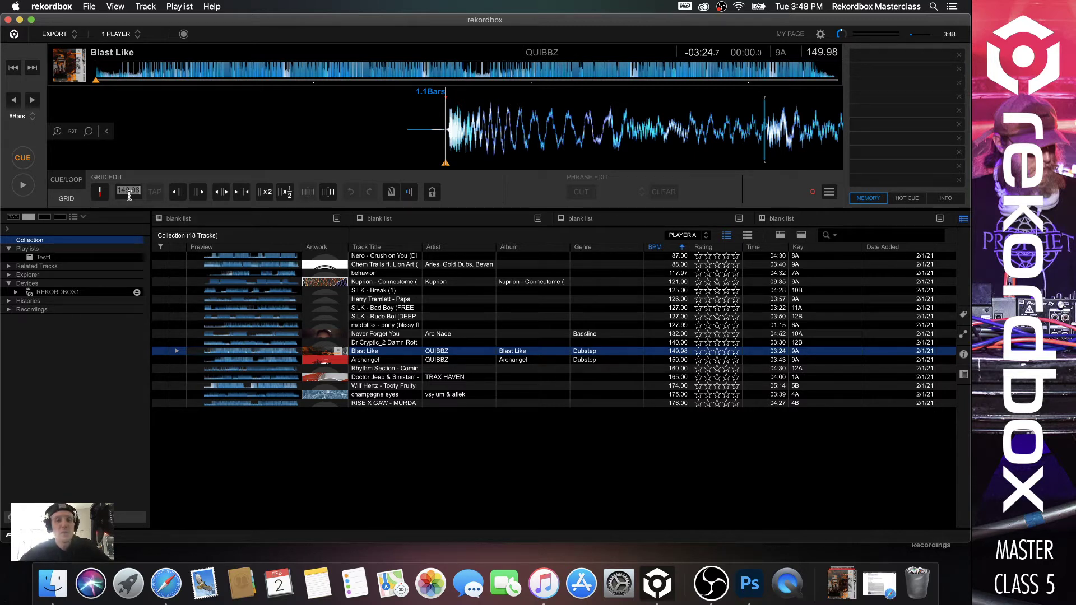
text(150)
key(Return)
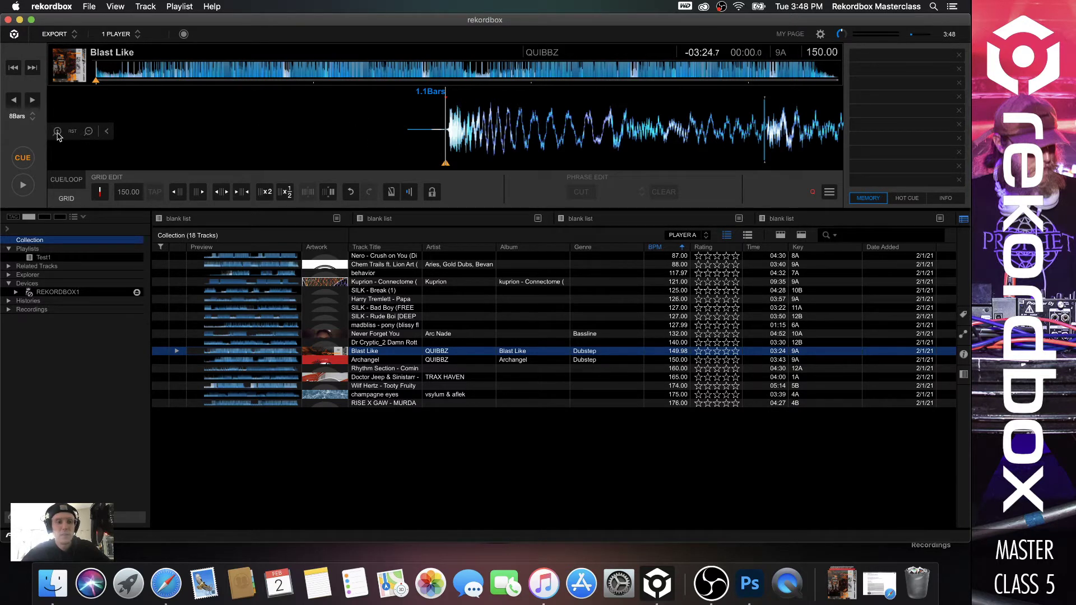
Zoom out Blast Like's waveform to several bars and play it from the start cue to check the grid
click(88, 132)
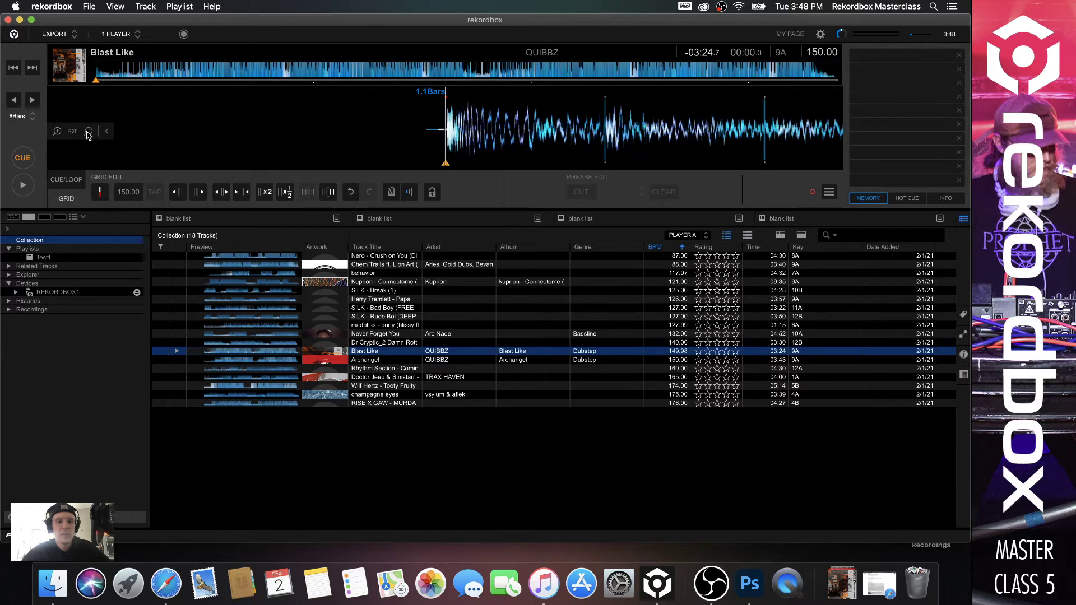
click(88, 132)
click(88, 132)
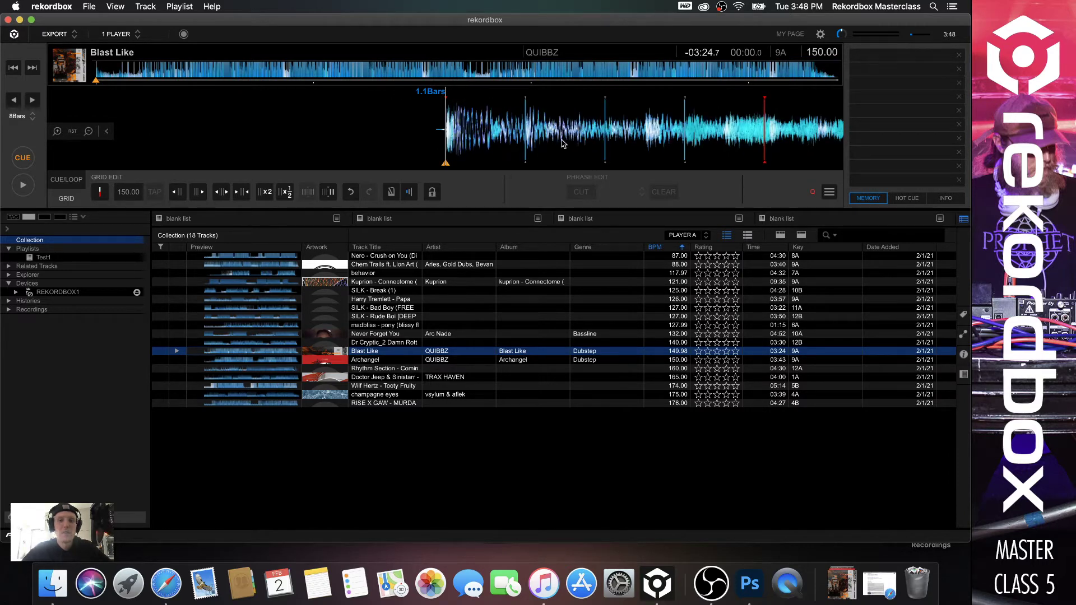
scroll(529, 143, down, 1)
scroll(528, 143, right, 3)
scroll(528, 141, left, 3)
click(135, 193)
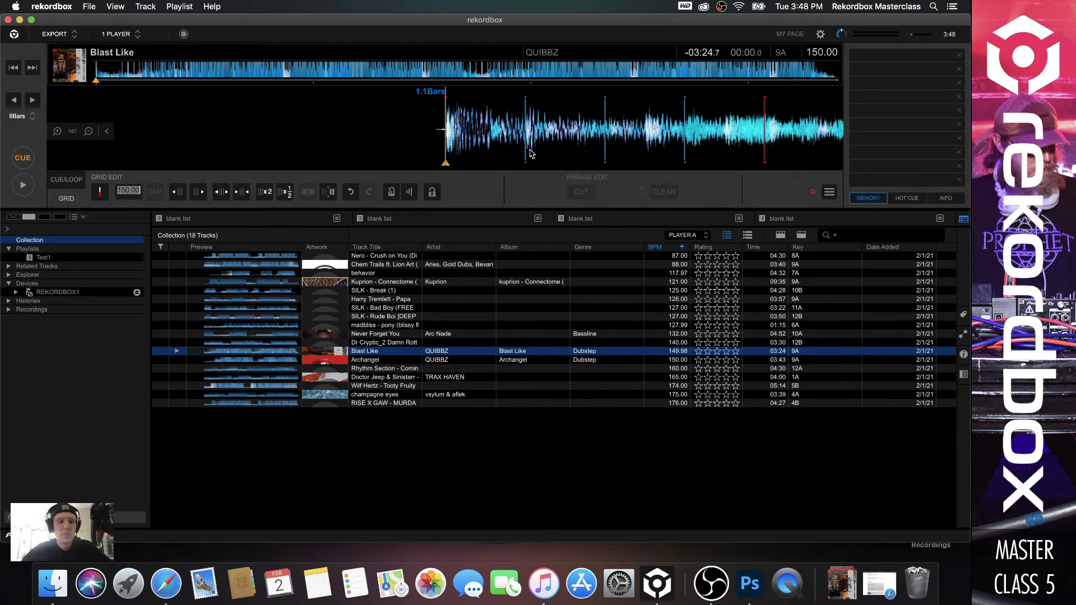
key(space)
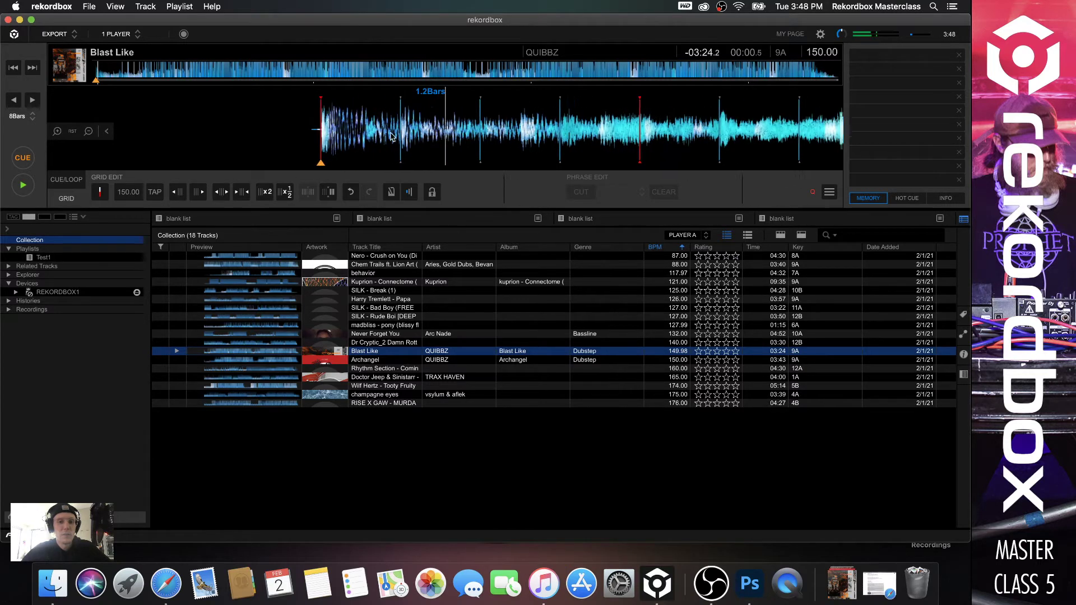
key(c)
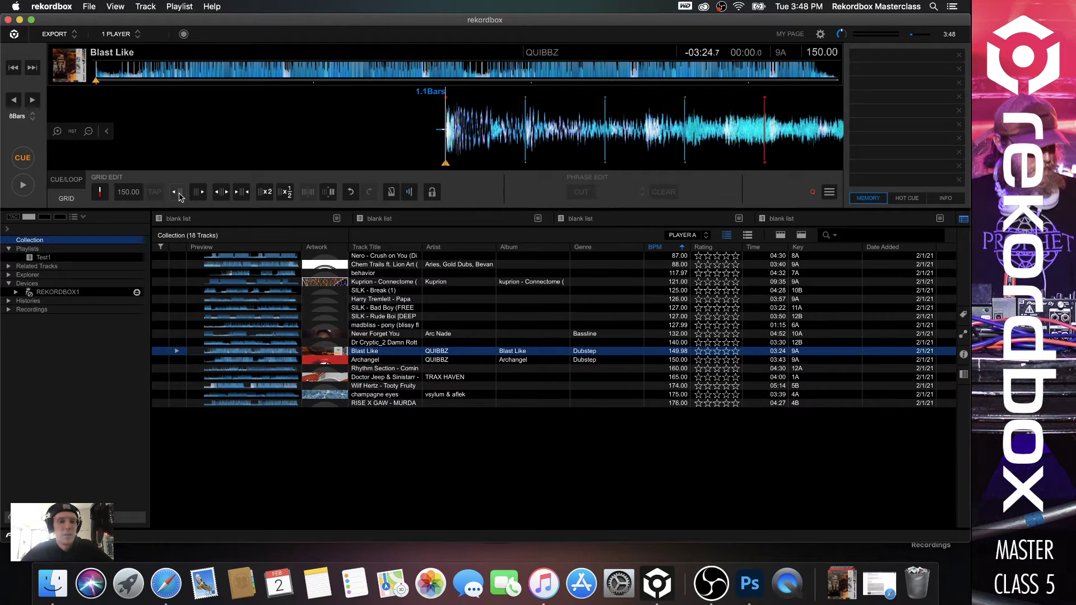
Shift the beatgrid right three times and left twice so bar 1.1 meets the first kick
click(198, 194)
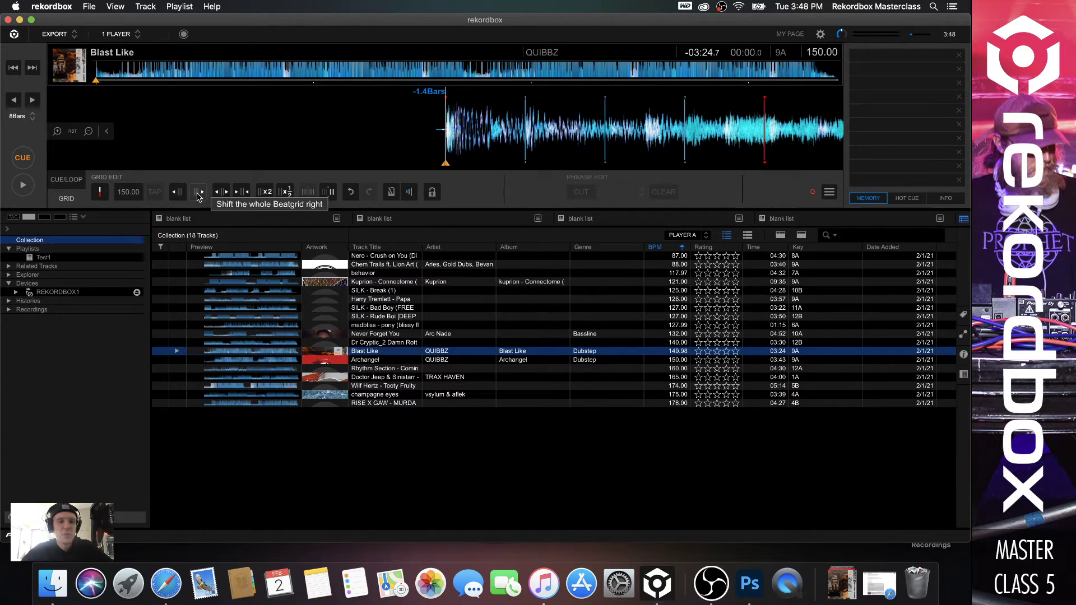
click(198, 193)
click(198, 194)
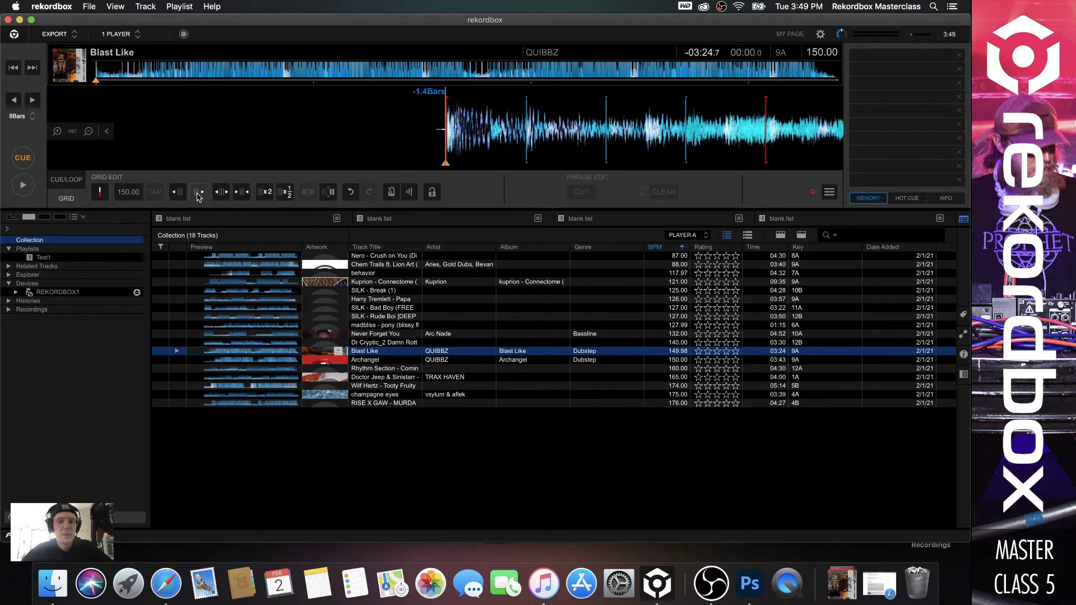
drag(525, 150, 510, 150)
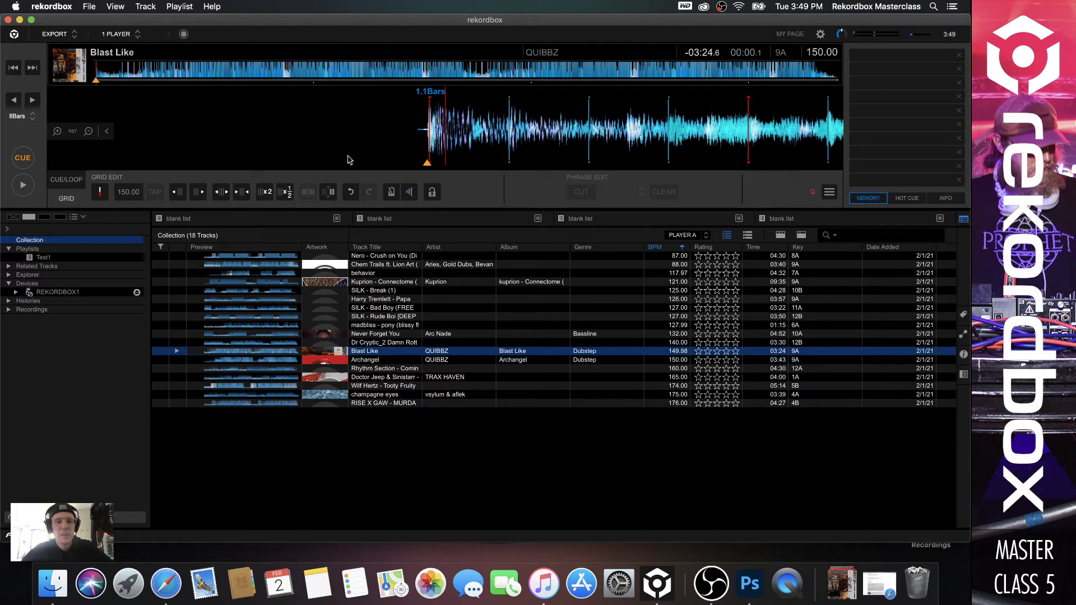
click(426, 156)
click(177, 193)
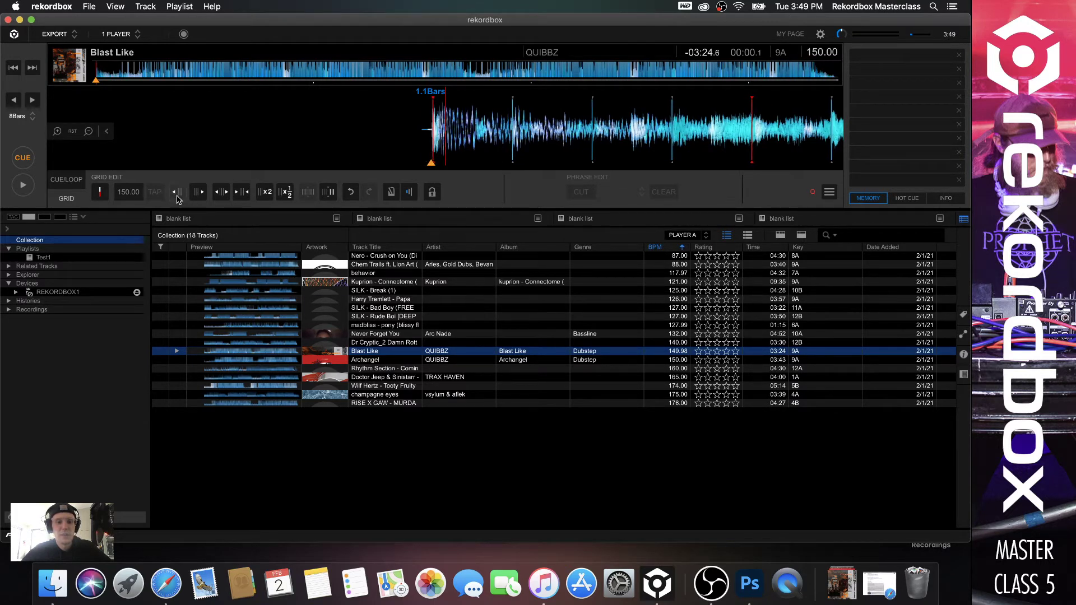
click(177, 194)
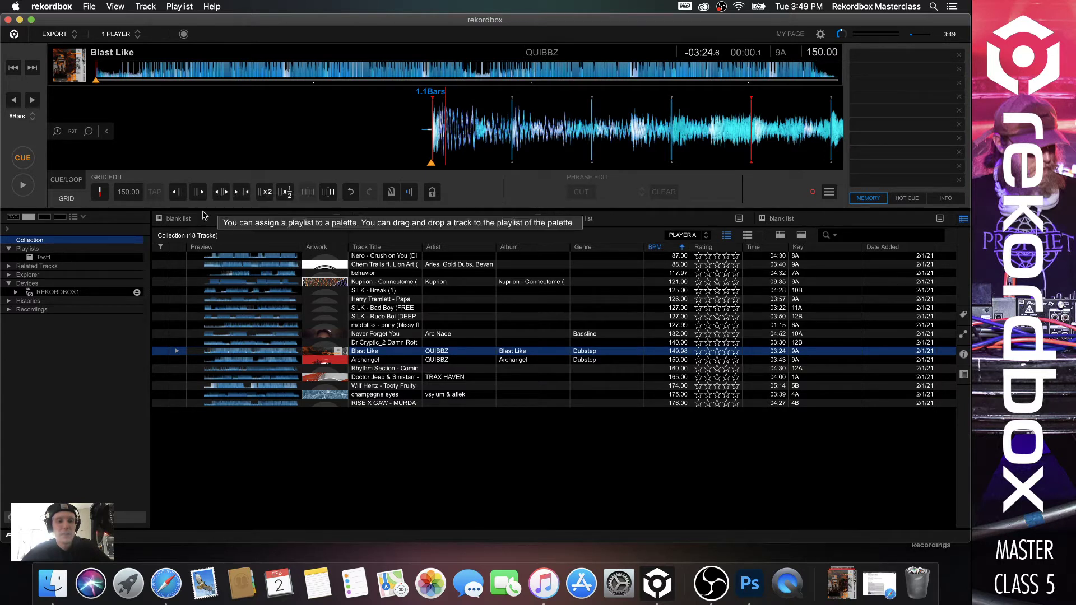
click(225, 192)
click(226, 192)
click(240, 192)
click(239, 193)
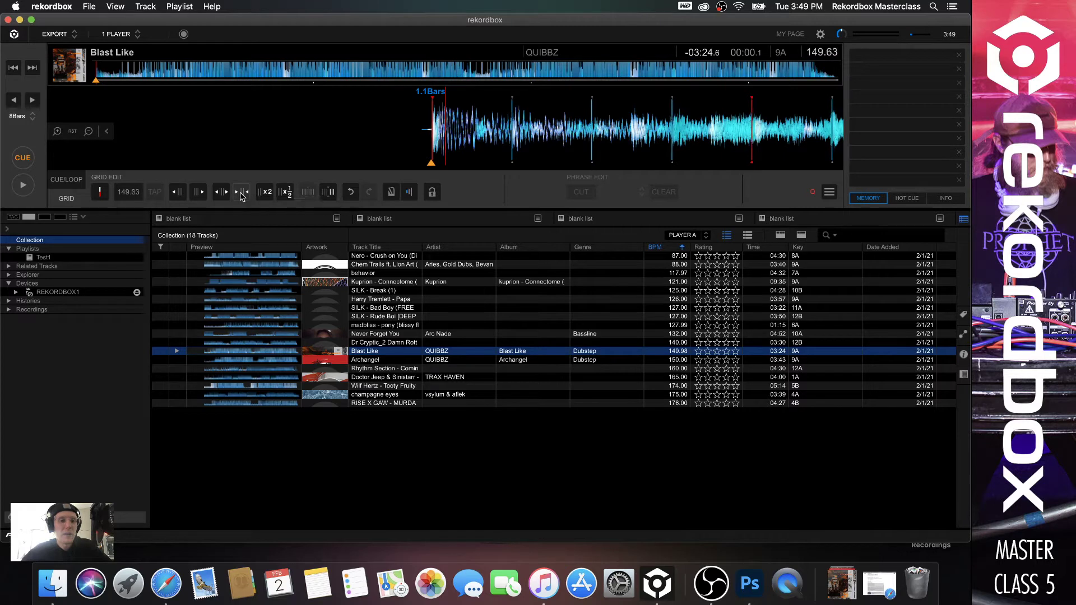
click(240, 193)
click(239, 193)
click(221, 192)
click(221, 192)
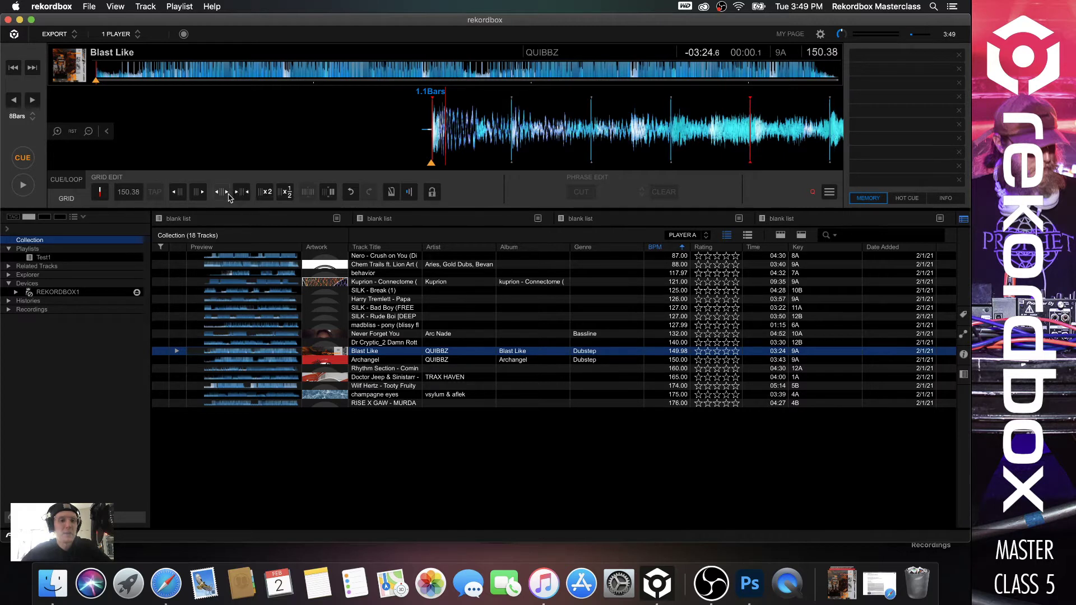
click(221, 192)
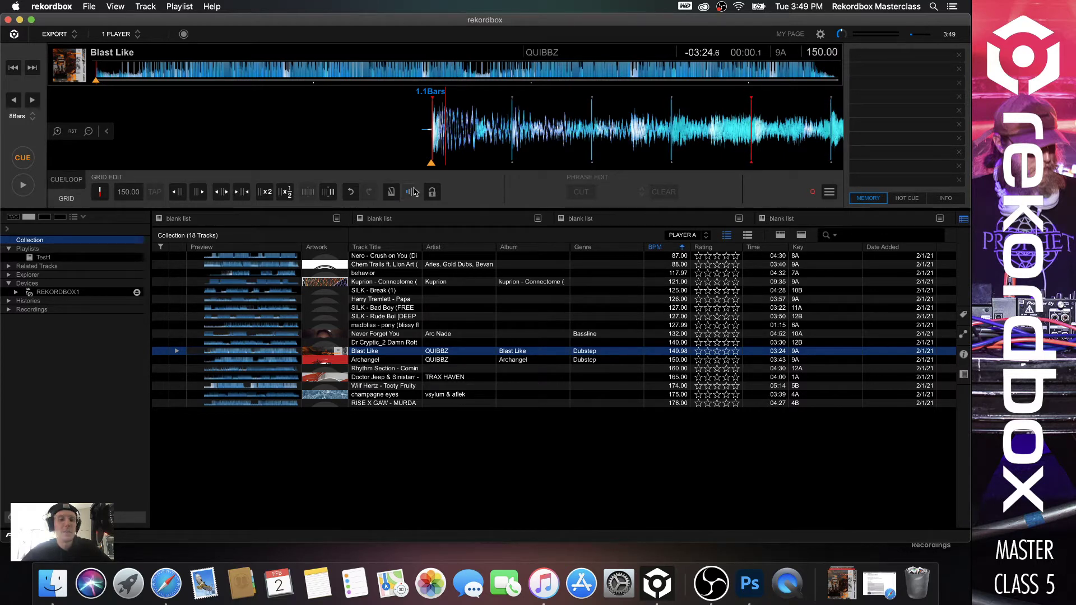
drag(422, 146, 430, 139)
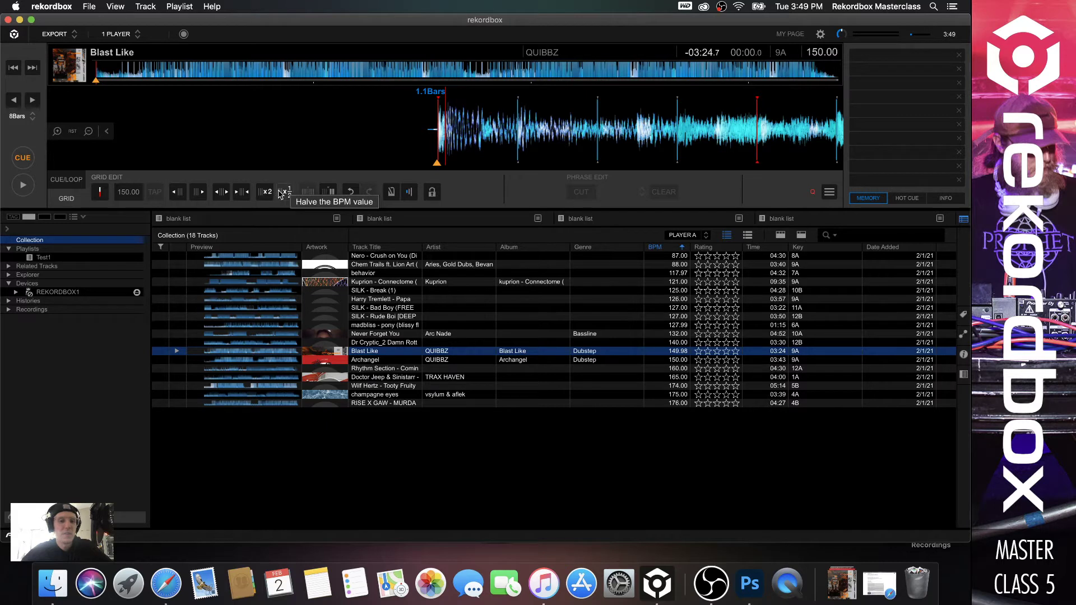
Enter 75 BPM, toggle x2/x½ to end at 150 BPM, then load Nero - Crush on You
click(121, 194)
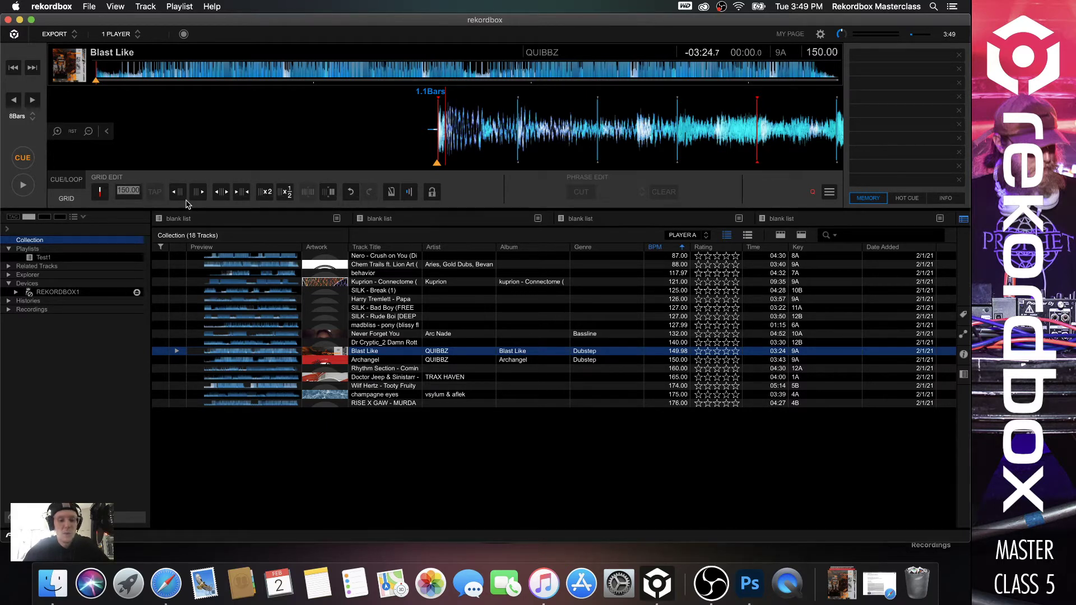
text(75)
key(Return)
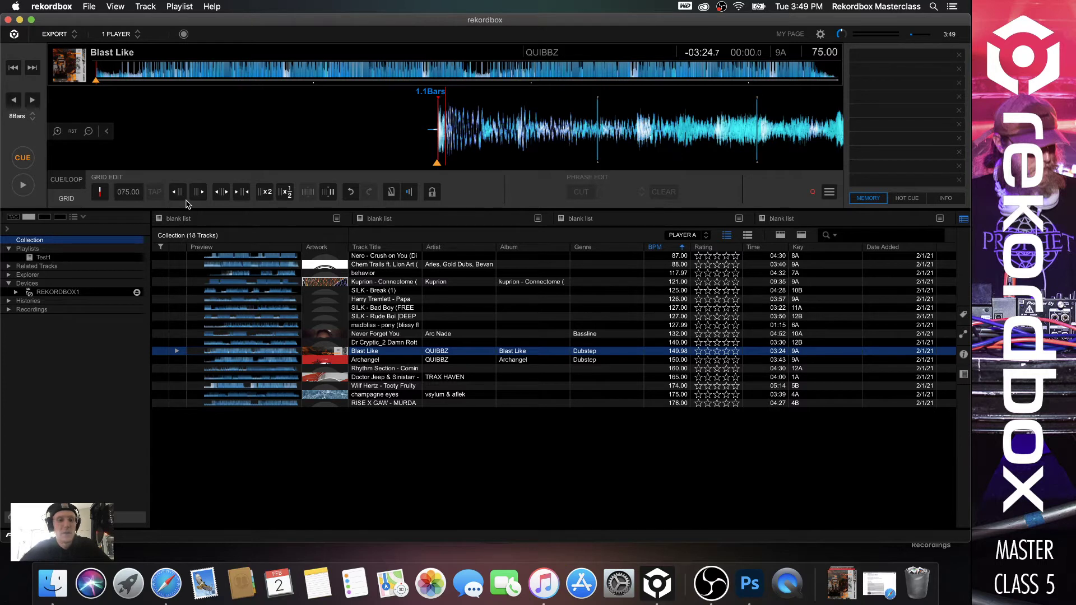
click(265, 193)
click(281, 193)
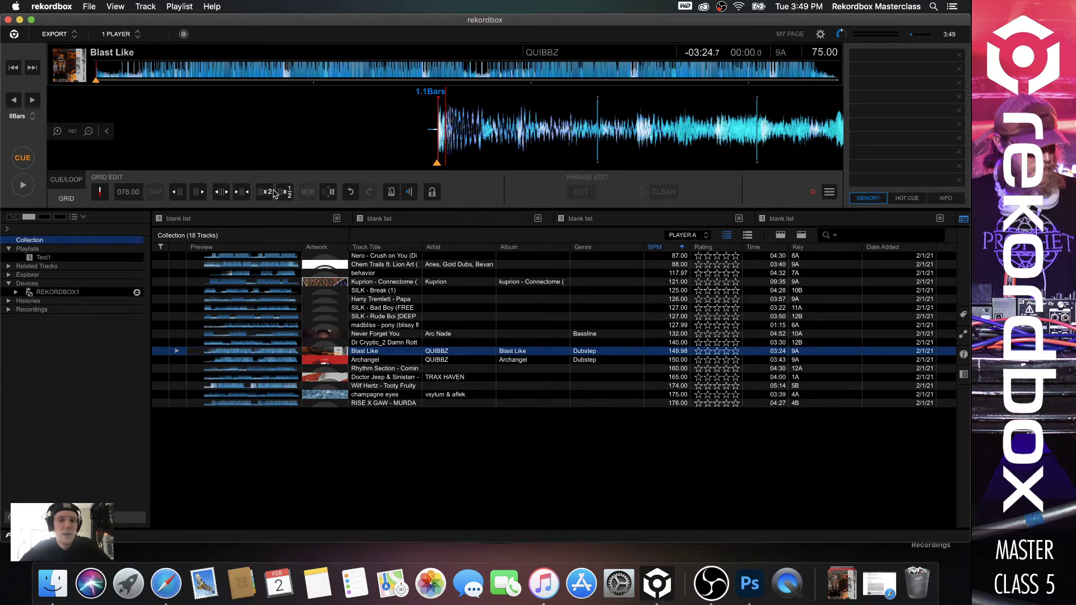
click(274, 192)
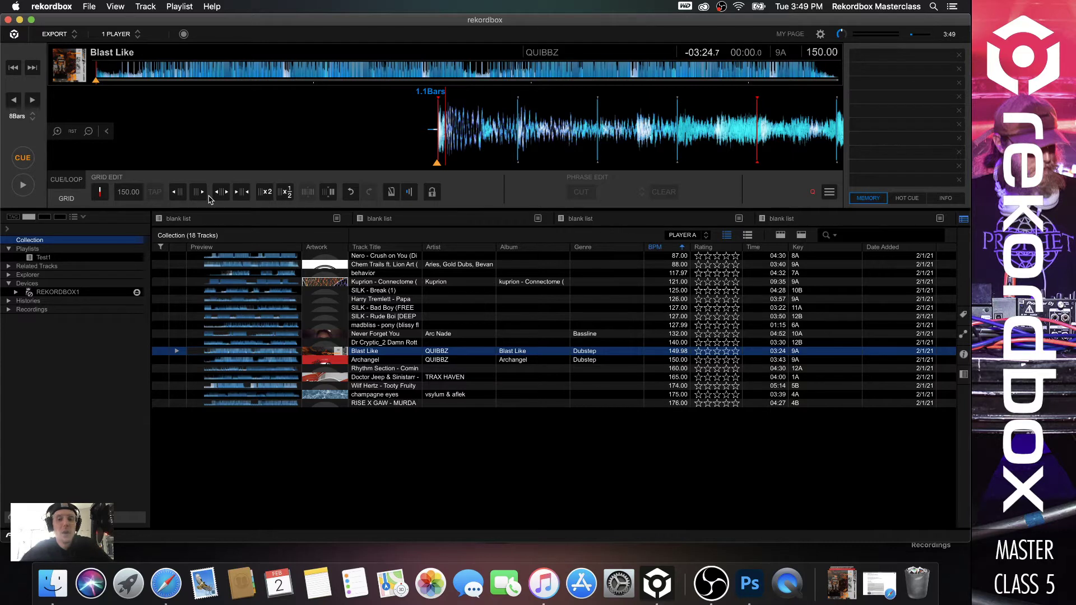
click(403, 258)
double_click(403, 258)
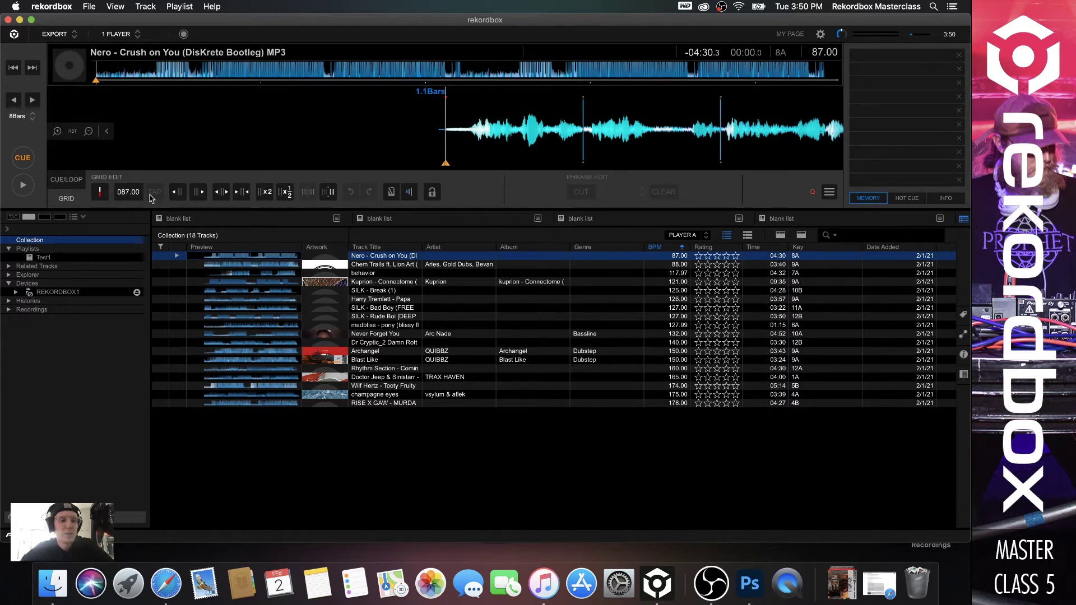
Double Nero's tempo to 174 BPM, load Chem Trails, then drag madbliss - pony onto the deck
click(266, 192)
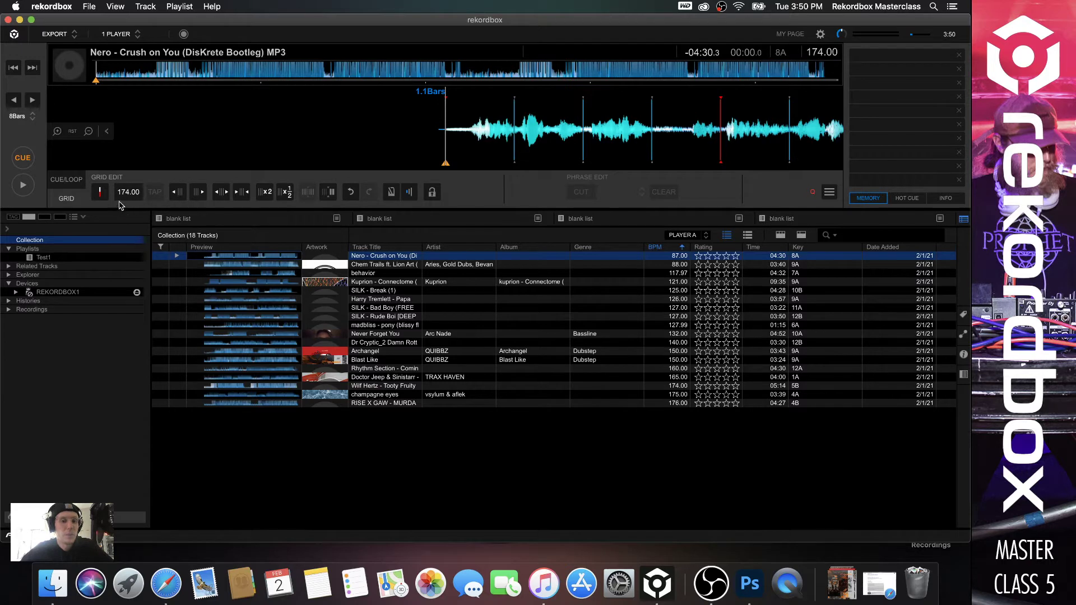
click(211, 70)
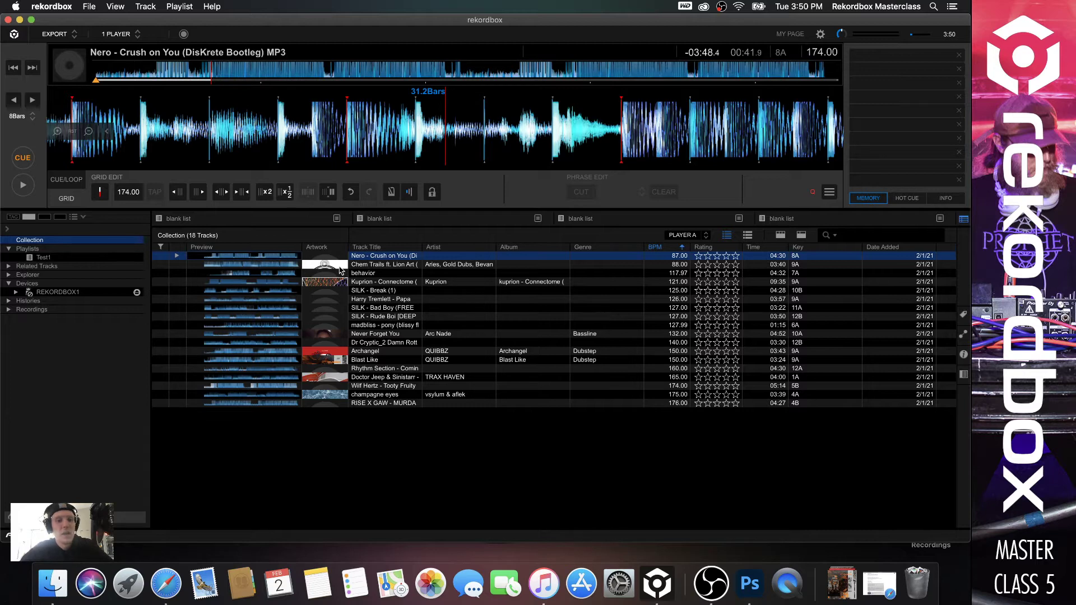
double_click(390, 264)
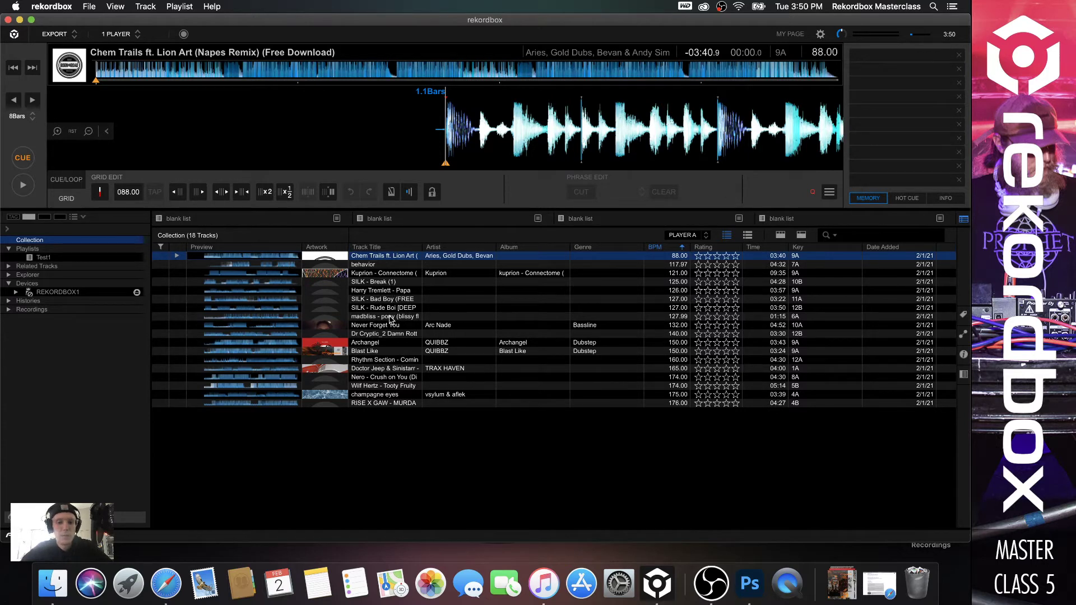
click(392, 317)
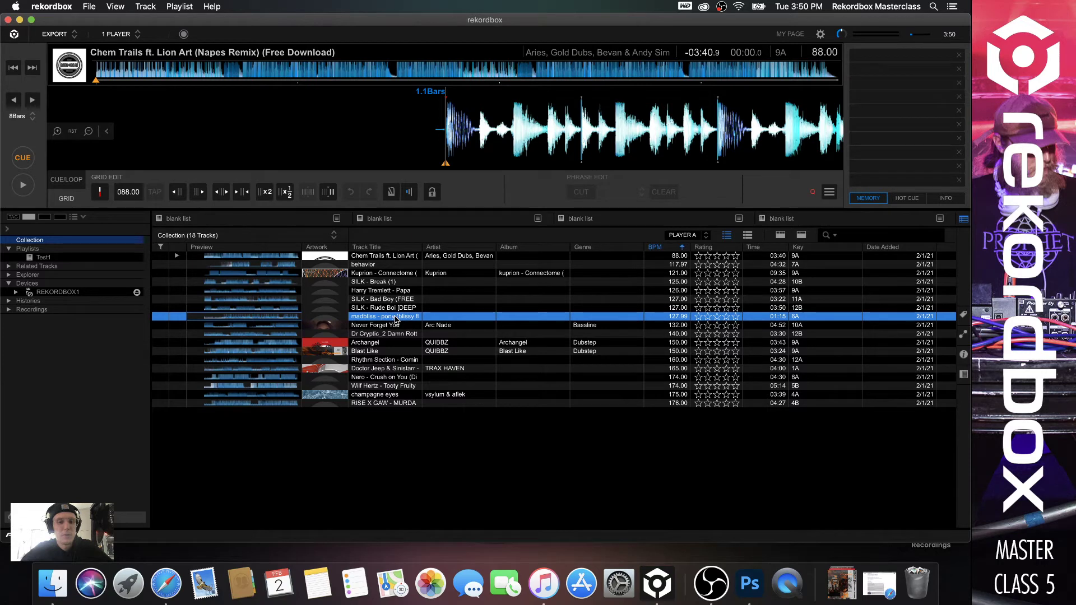
drag(395, 320, 428, 128)
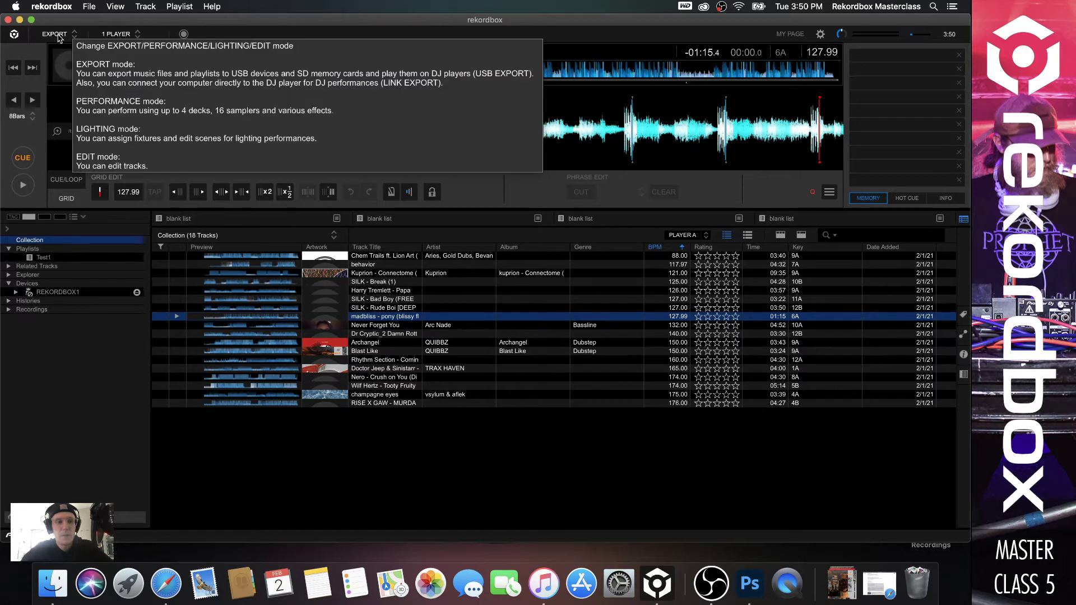
Check the mode and layout menus, keeping Export mode and the 1 PLAYER layout
click(58, 35)
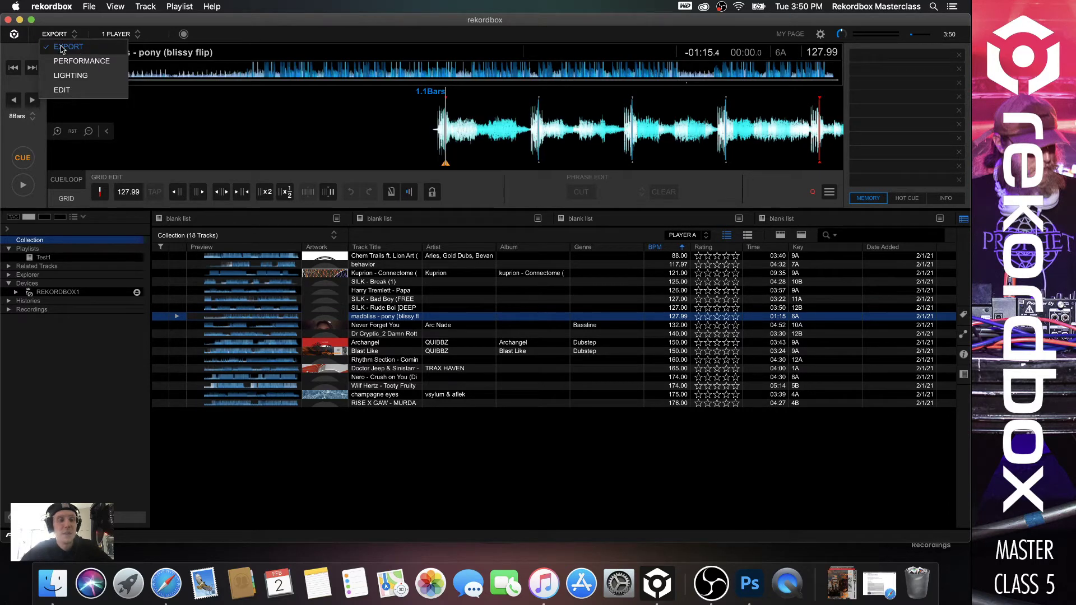
click(62, 49)
click(122, 37)
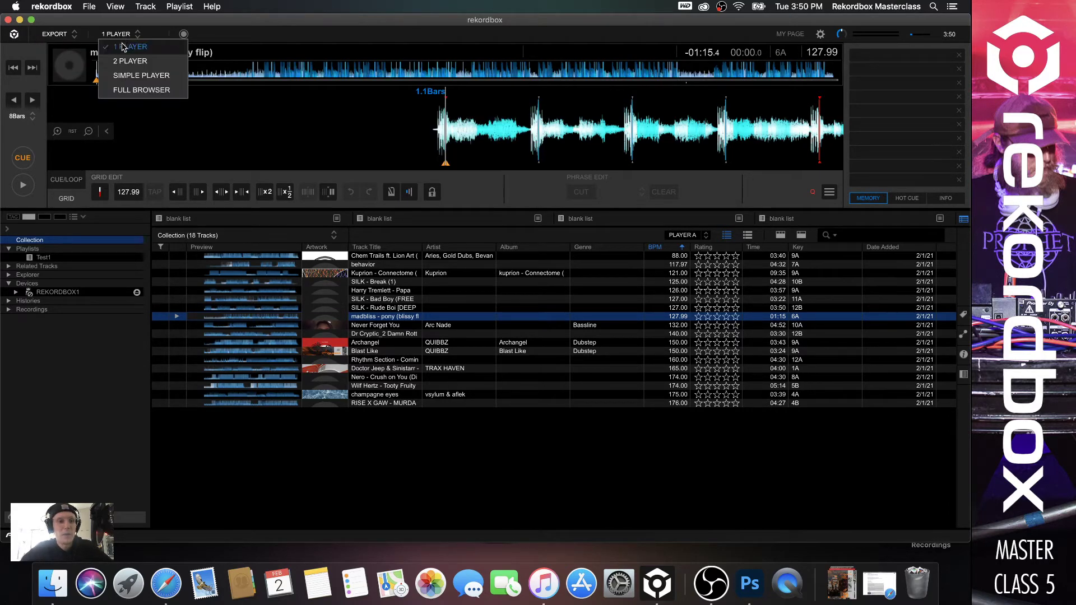
click(122, 47)
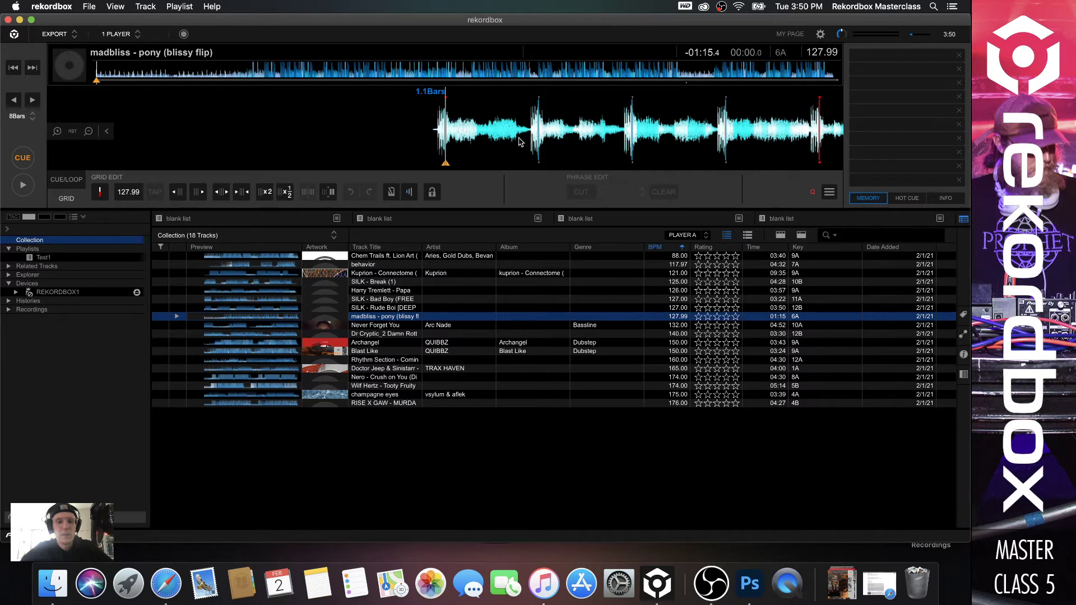
Scrub the madbliss waveform back to just before its first beat
drag(520, 141, 527, 142)
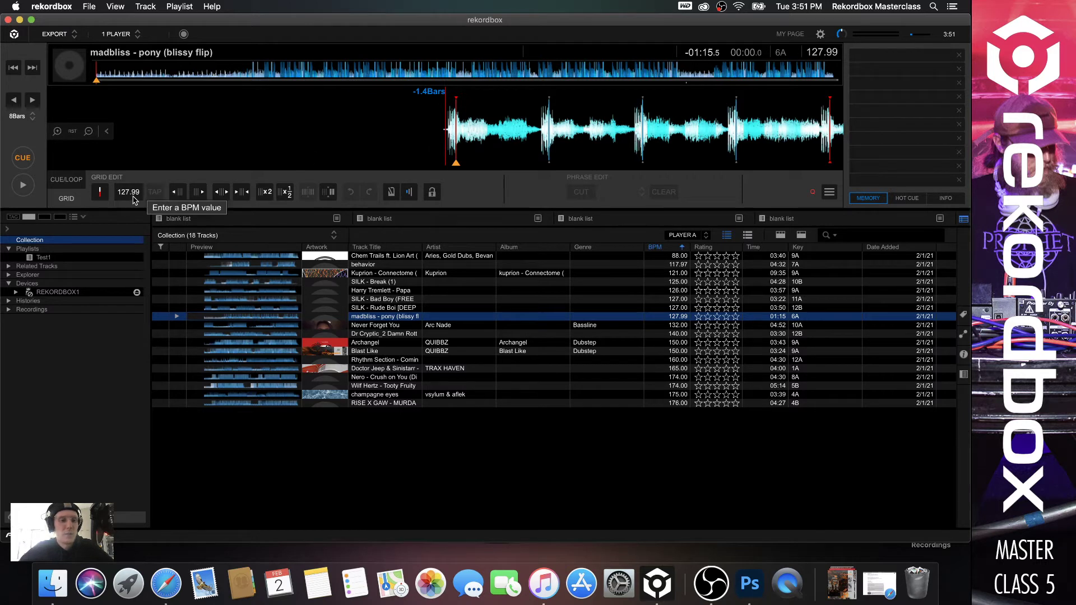
Enter 128 as madbliss - pony's grid BPM, replacing 127.99
click(133, 194)
text(128)
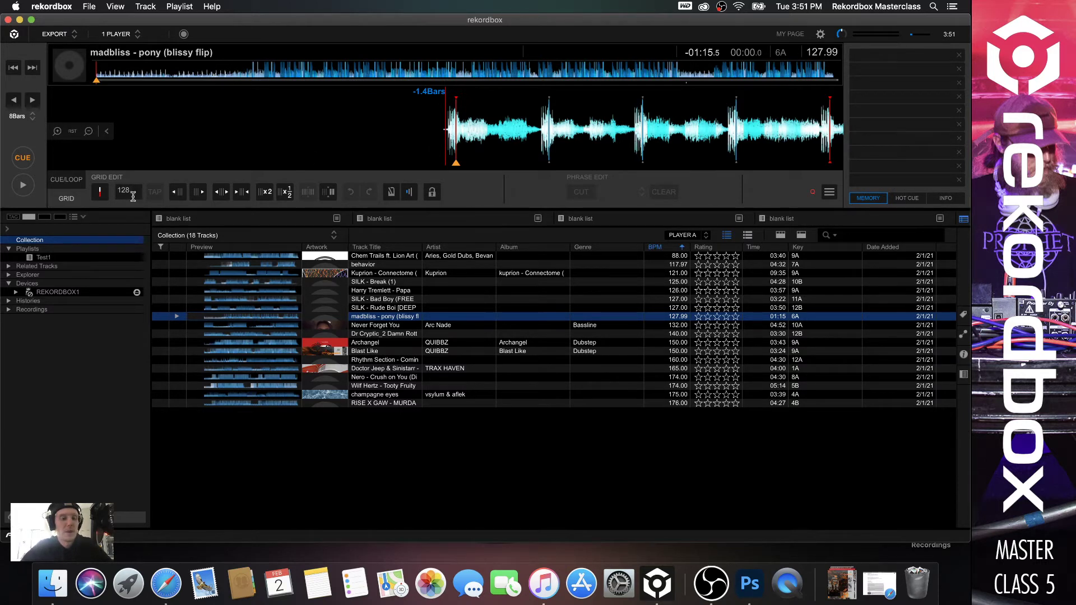
key(Return)
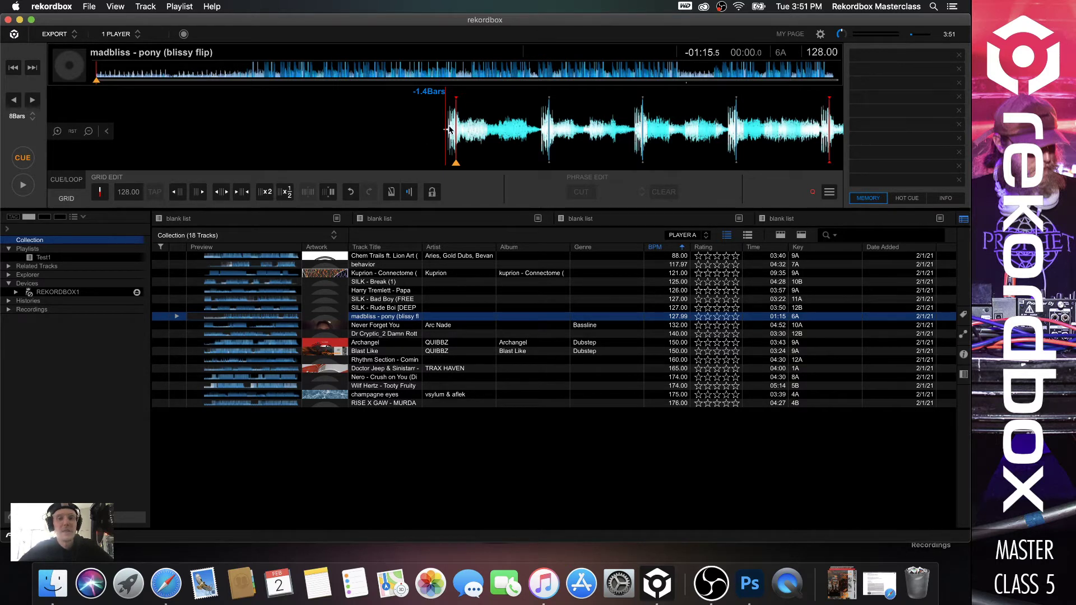
drag(455, 129, 368, 130)
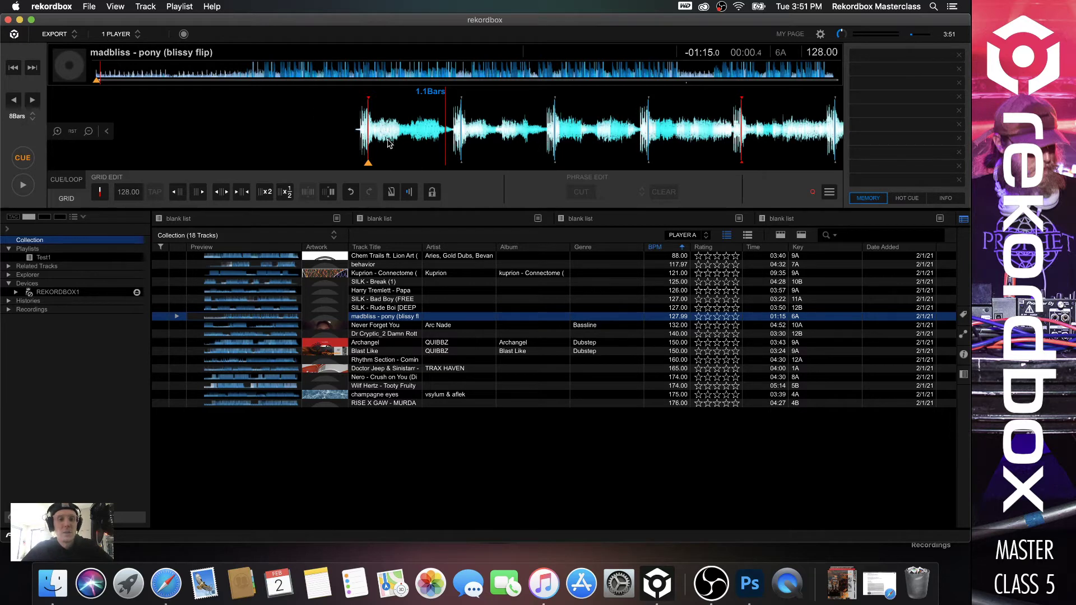
scroll(340, 132, up, 2)
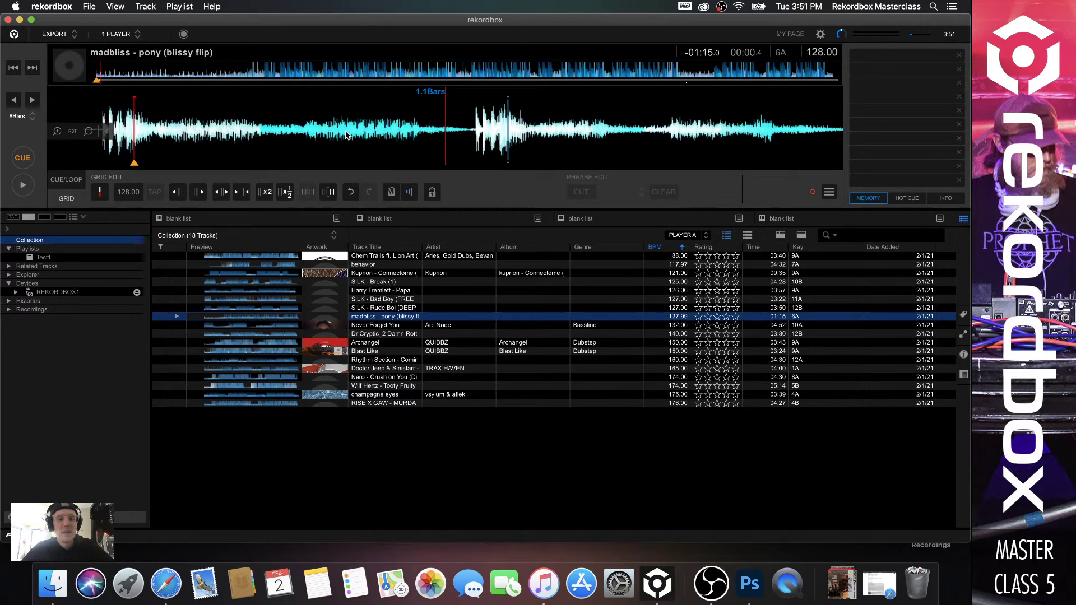
mouse_move(327, 128)
mouse_down()
mouse_move(392, 139)
mouse_move(477, 133)
mouse_up()
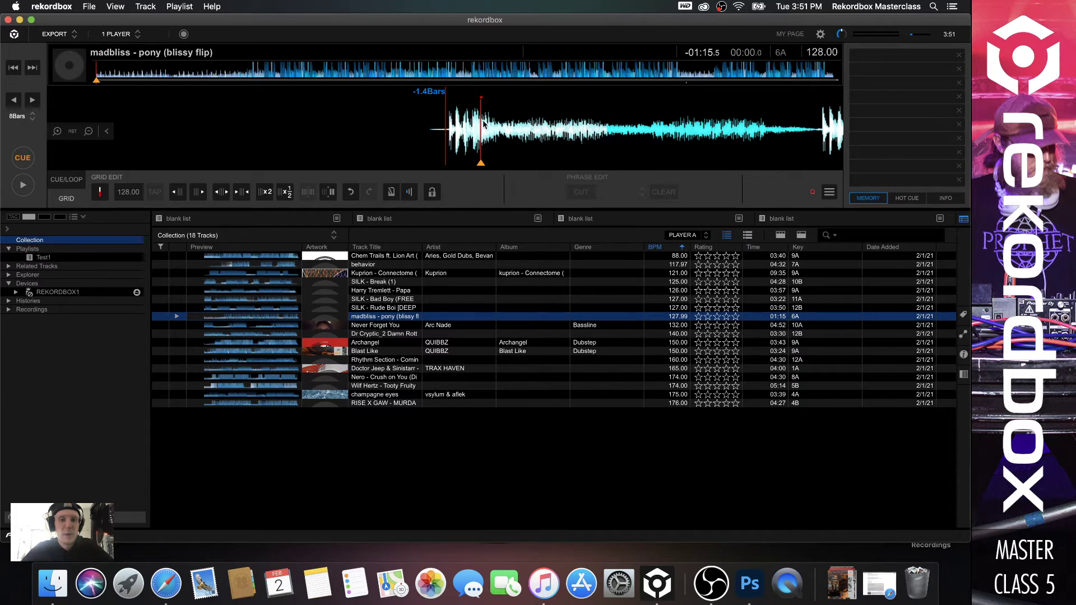
scroll(479, 136, down, 4)
scroll(479, 136, down, 1)
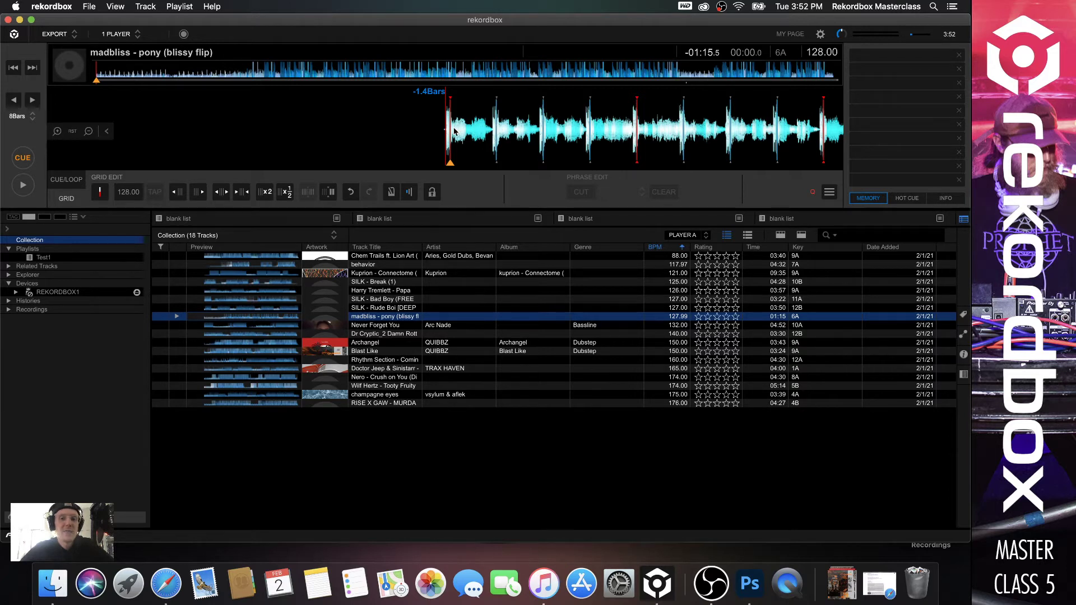
drag(455, 130, 482, 141)
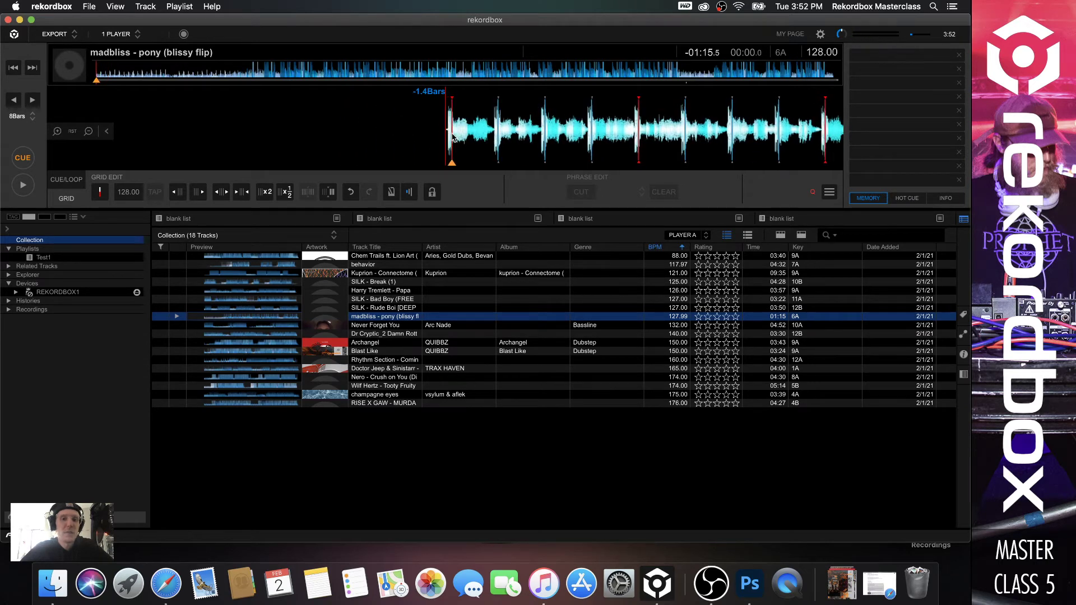
scroll(458, 134, up, 1)
scroll(458, 135, up, 1)
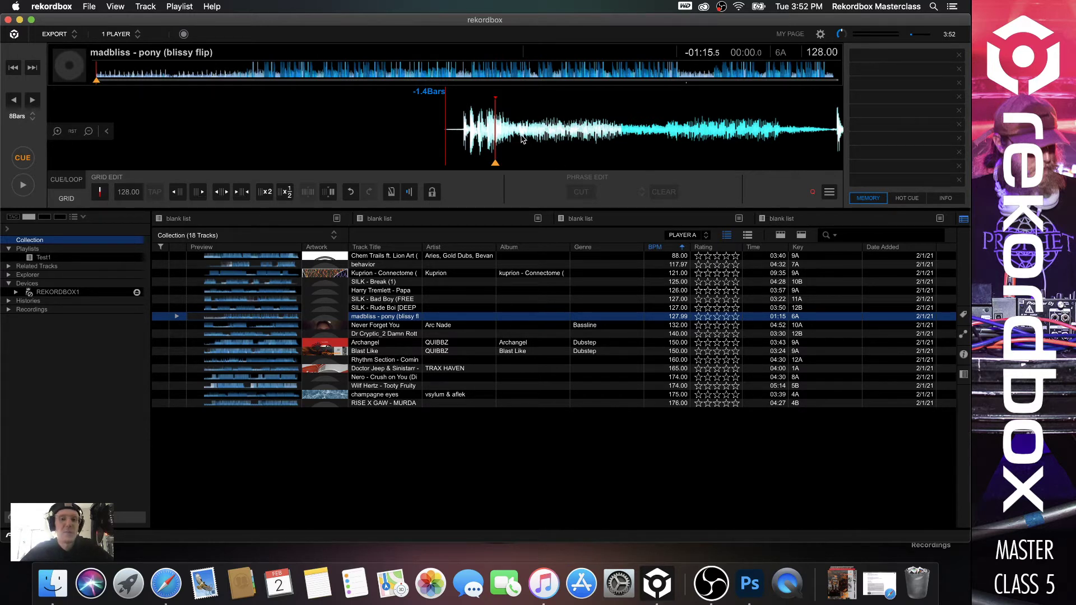
scroll(518, 138, right, 1)
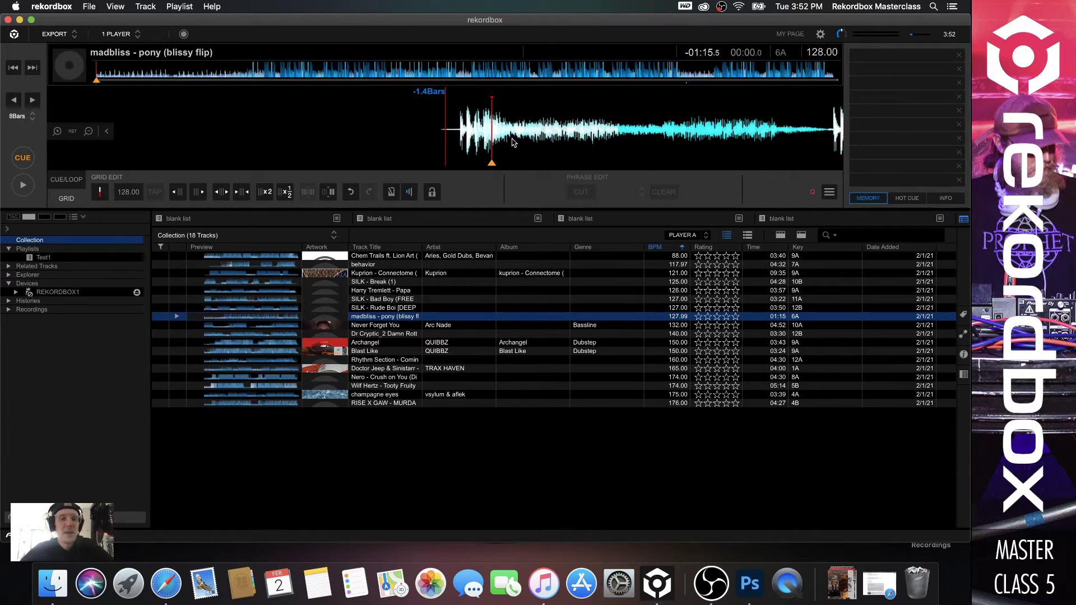
scroll(527, 131, right, 3)
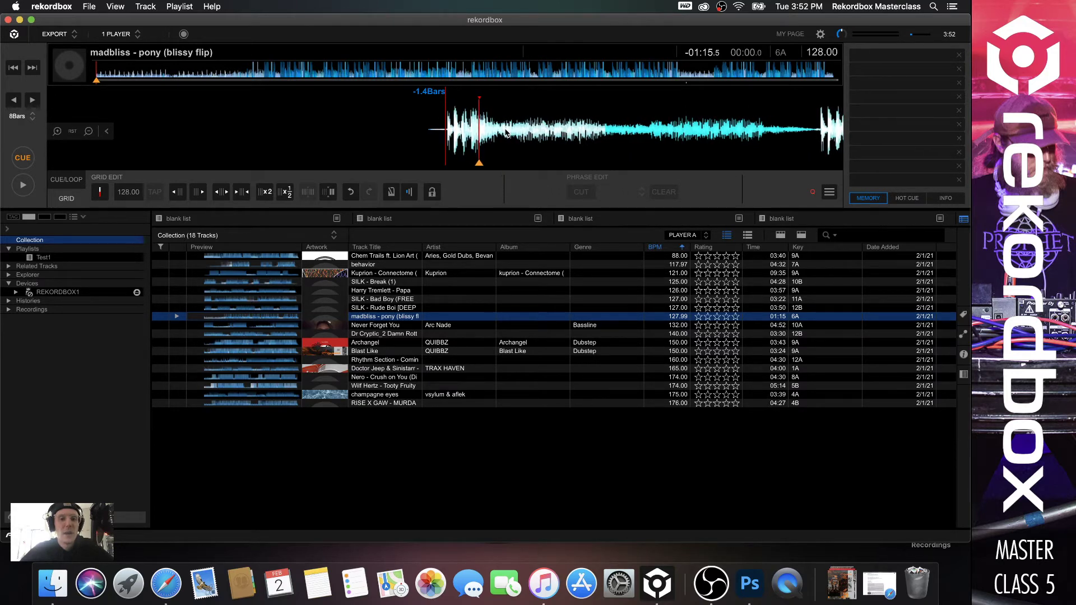
click(264, 76)
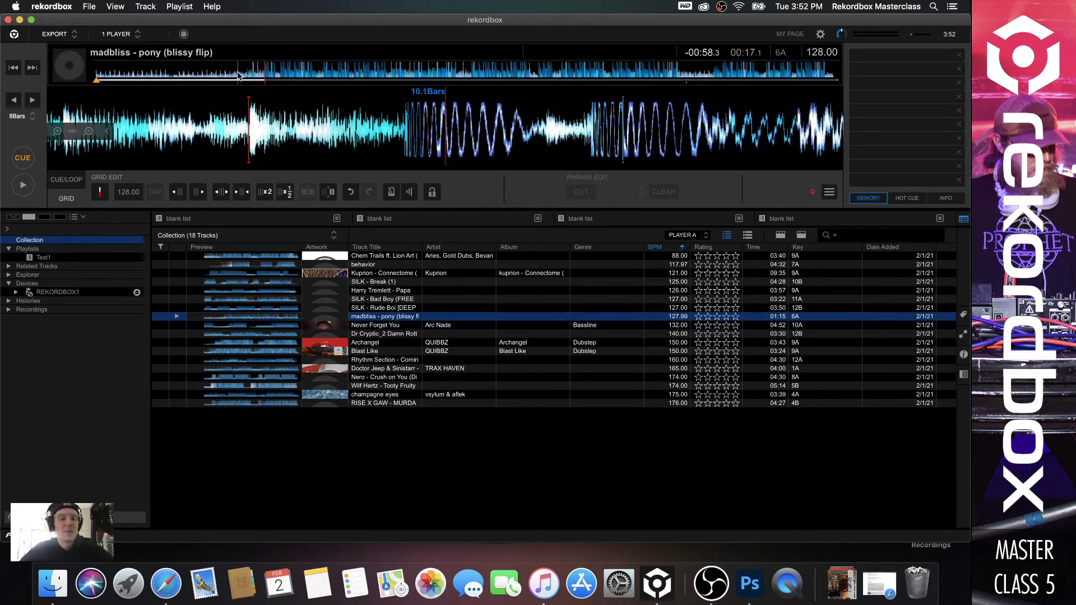
key(c)
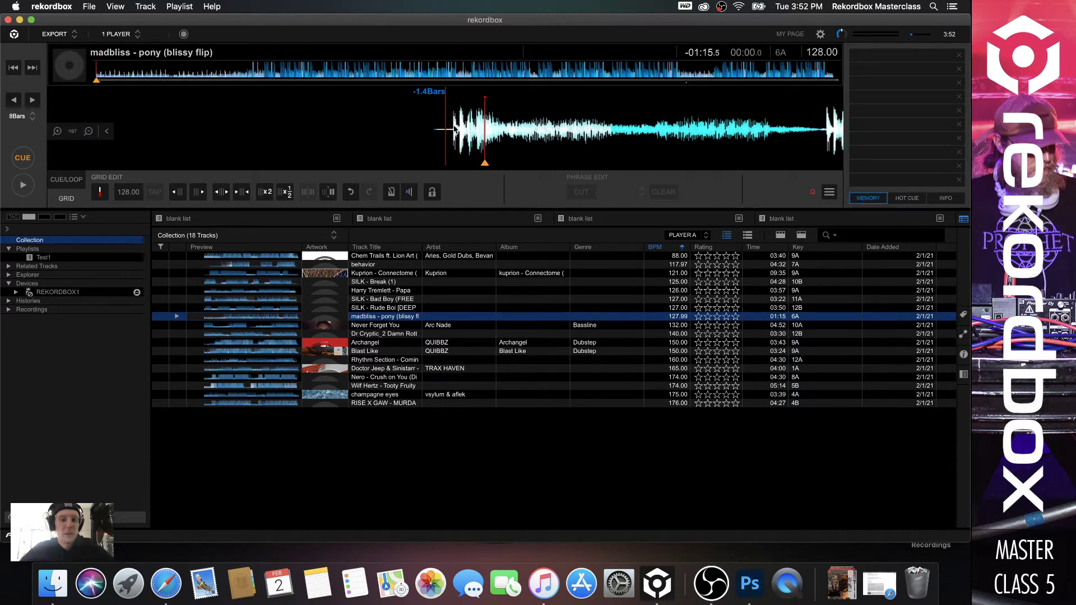
drag(456, 135, 454, 132)
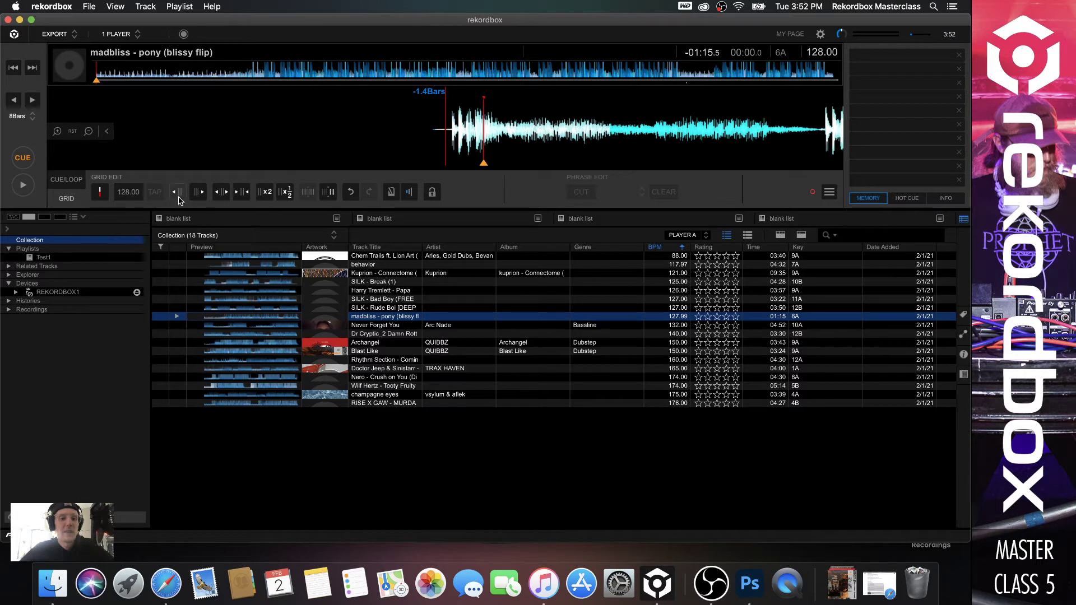
Anchor the 128 BPM grid's first downbeat at the madbliss track start, refine it, then play
click(99, 193)
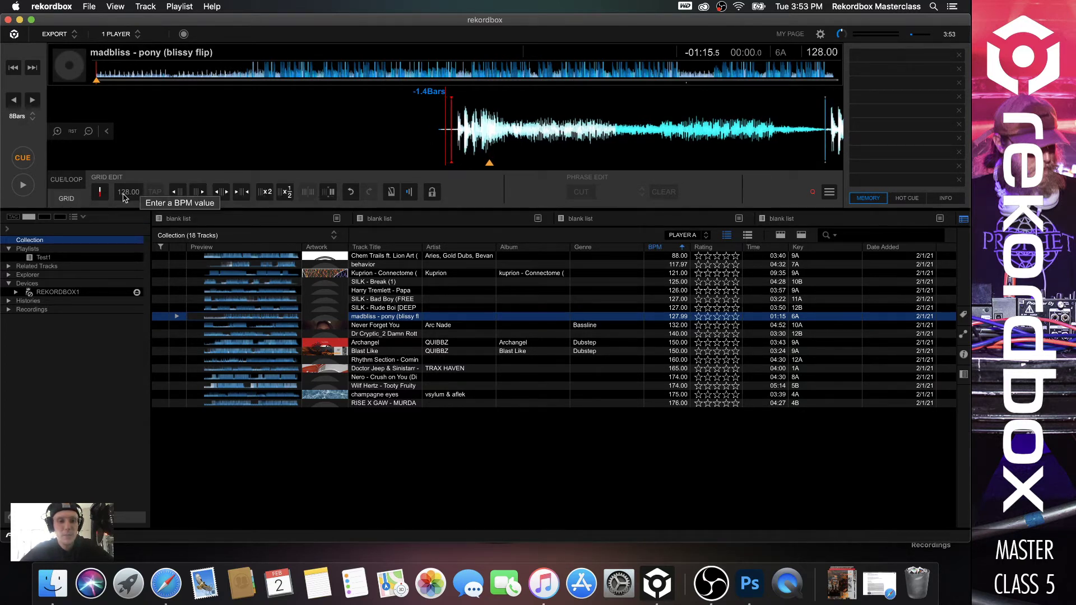
drag(468, 126, 449, 129)
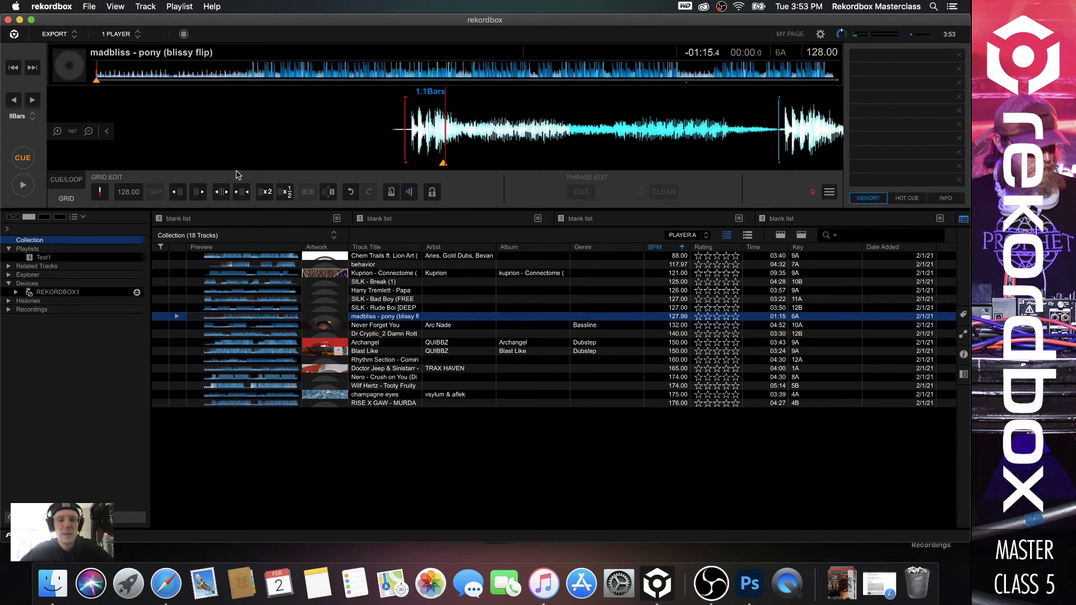
click(101, 193)
drag(459, 138, 465, 137)
scroll(465, 136, up, 3)
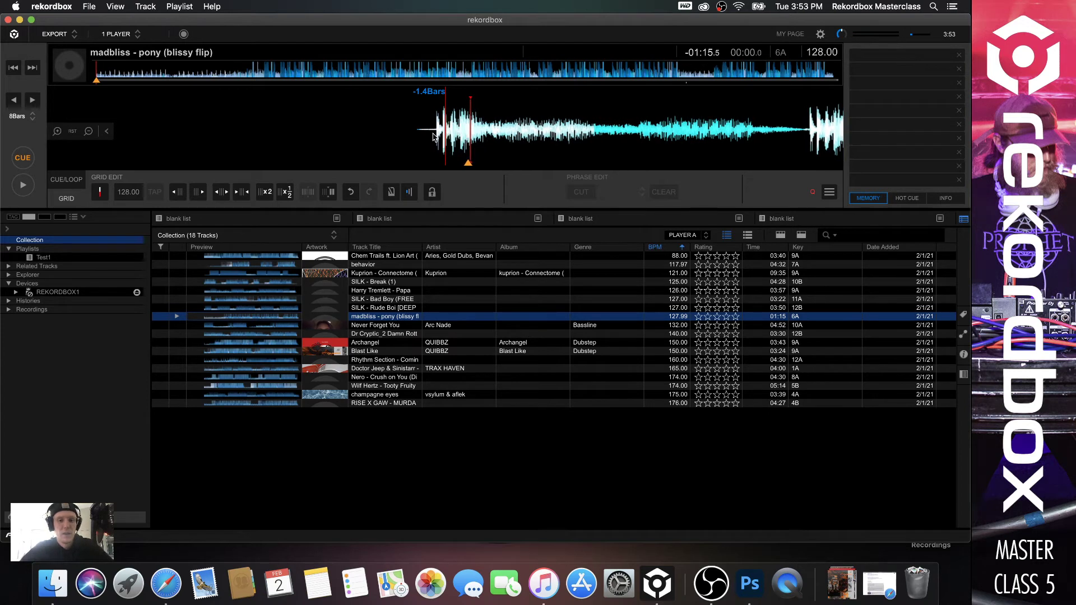
drag(440, 137, 456, 136)
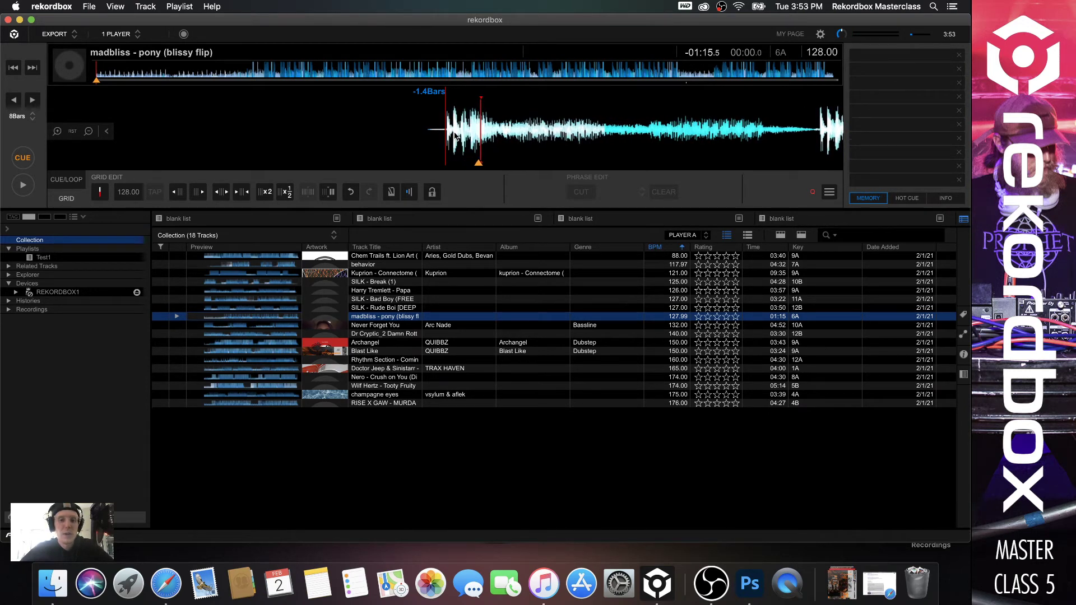
click(100, 191)
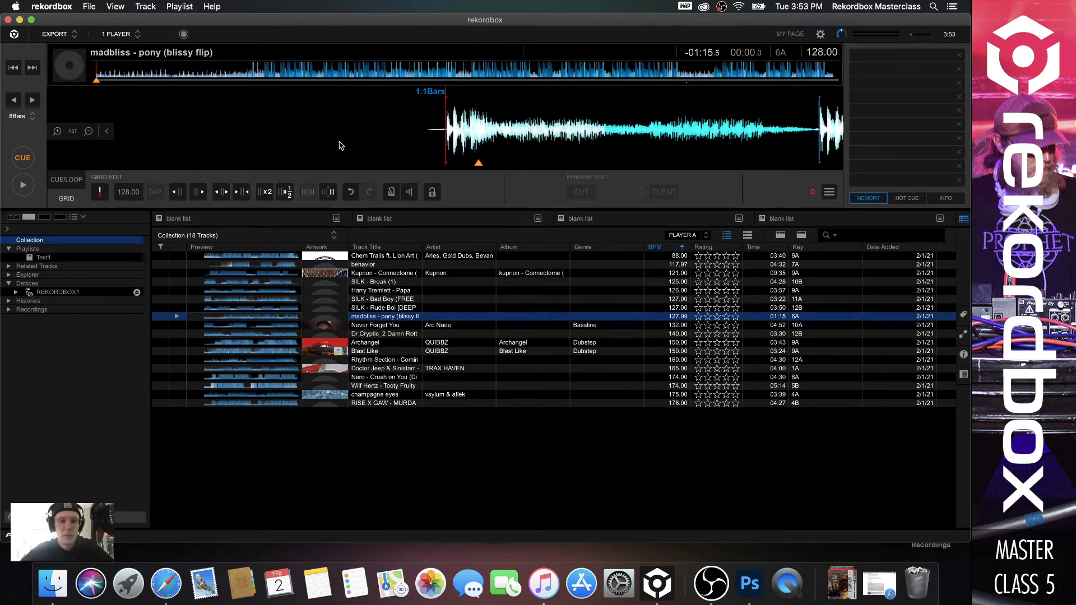
scroll(511, 106, up, 2)
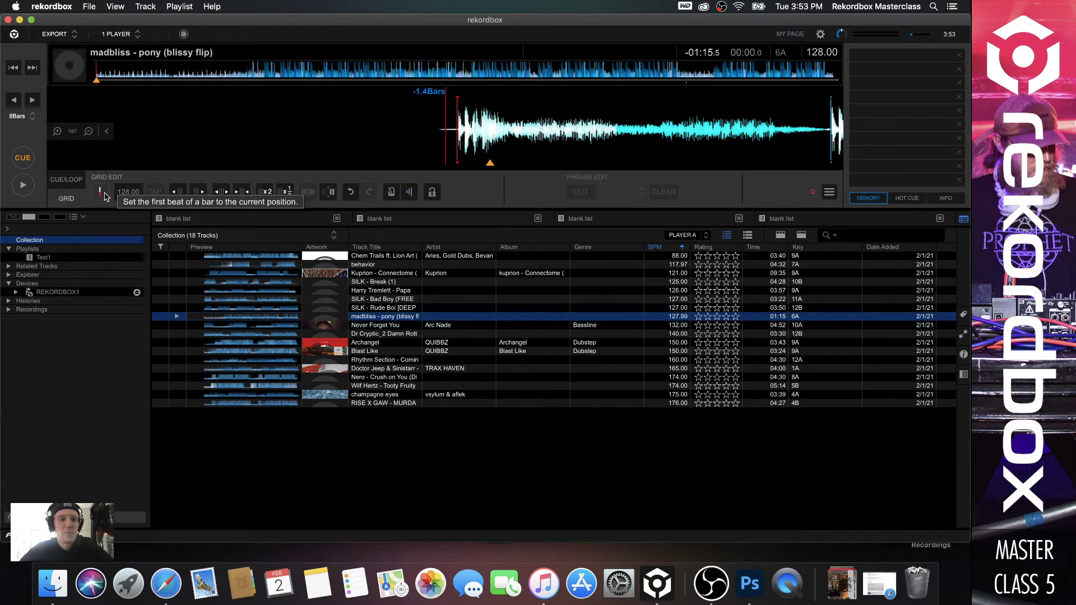
key(space)
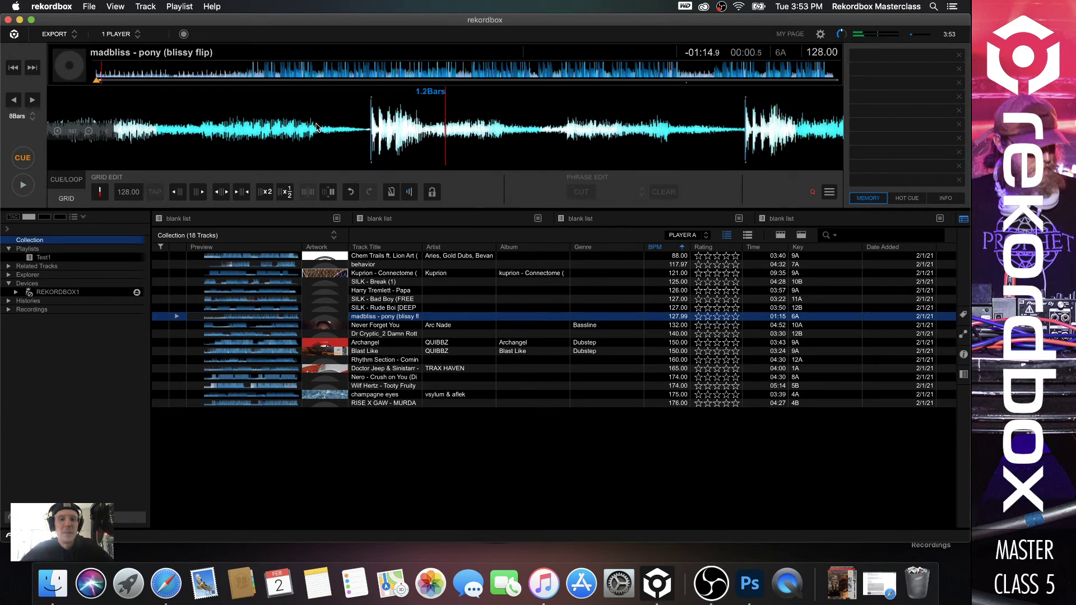
drag(266, 149, 552, 151)
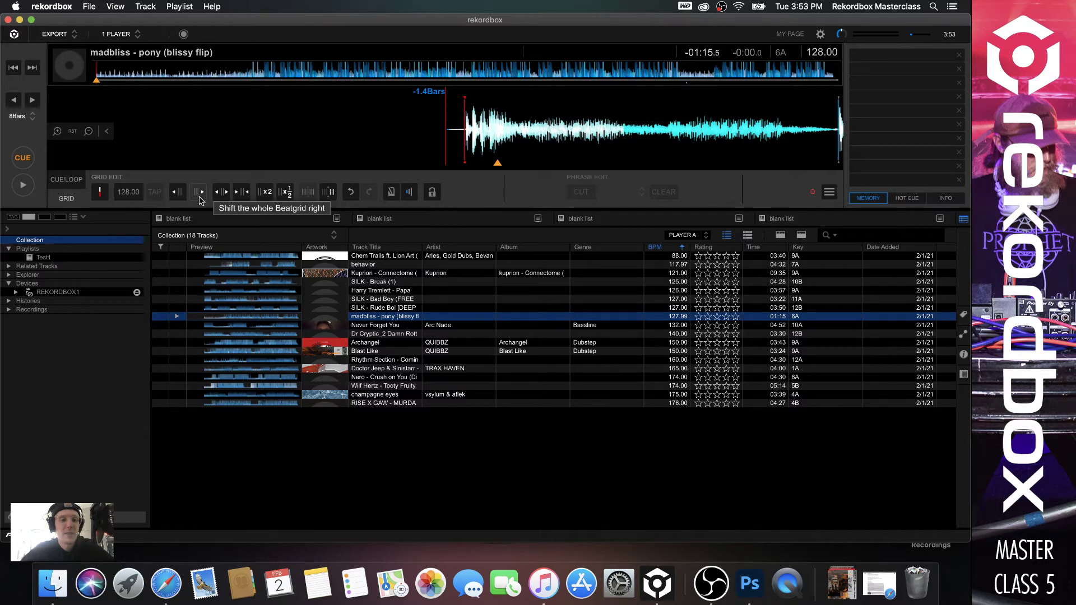
click(258, 77)
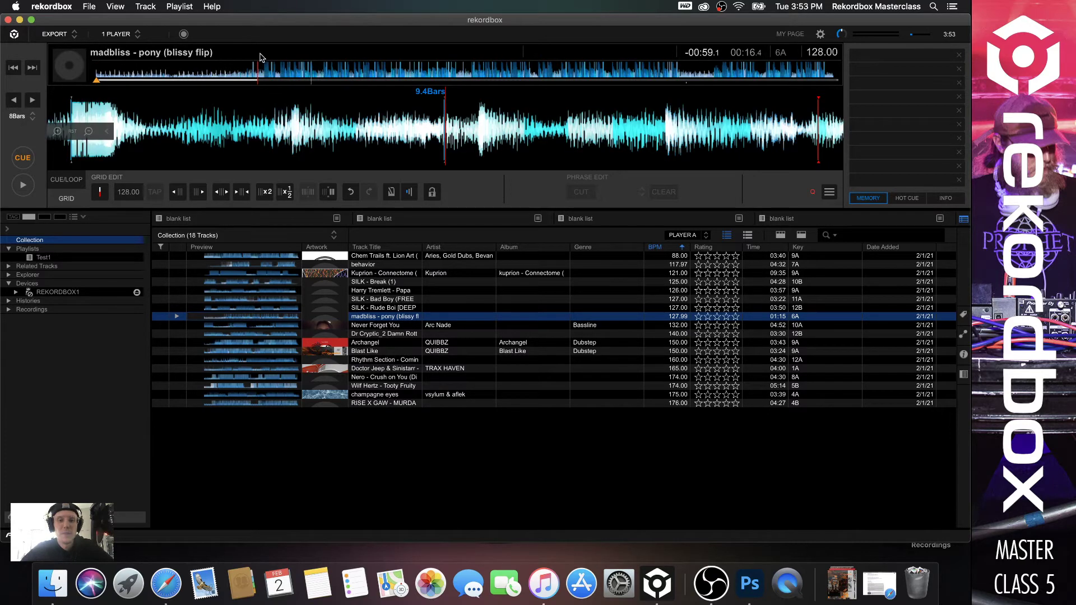
click(271, 72)
drag(505, 148, 534, 146)
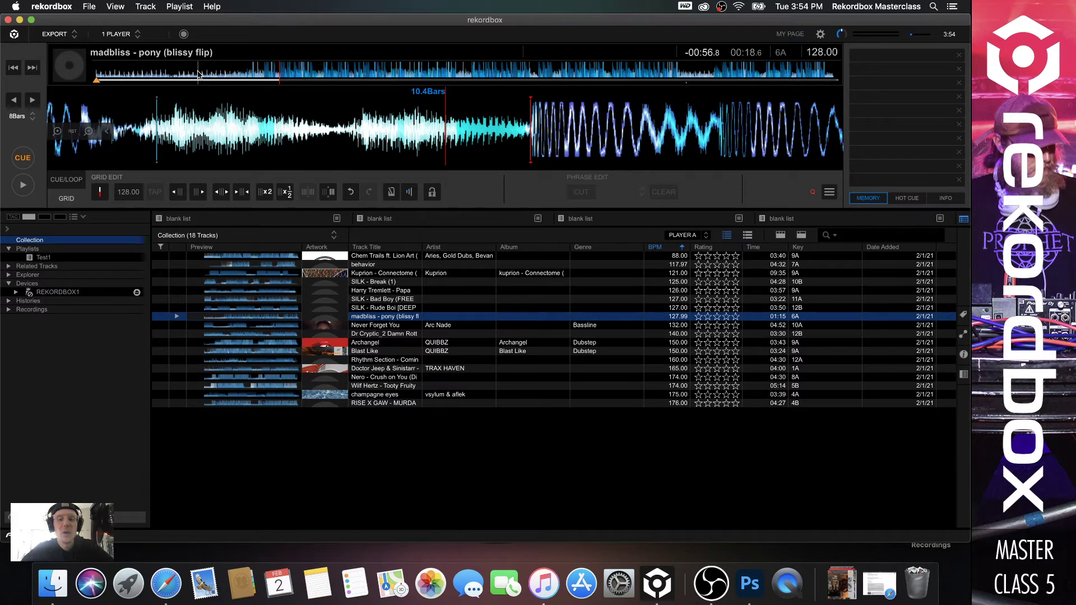
key(c)
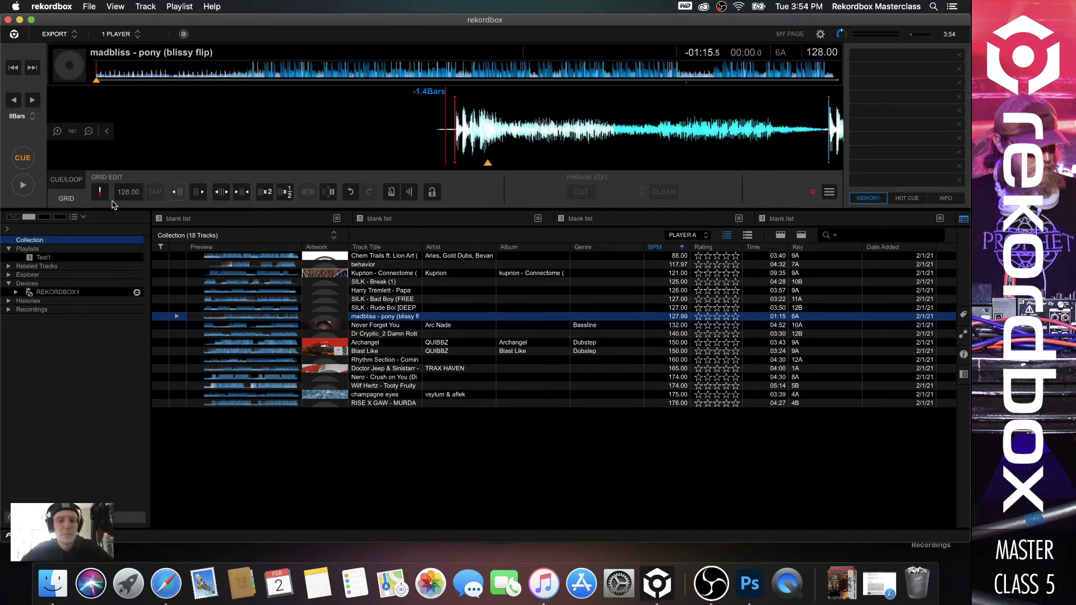
Shift the madbliss beatgrid left twice, then right four times
click(178, 193)
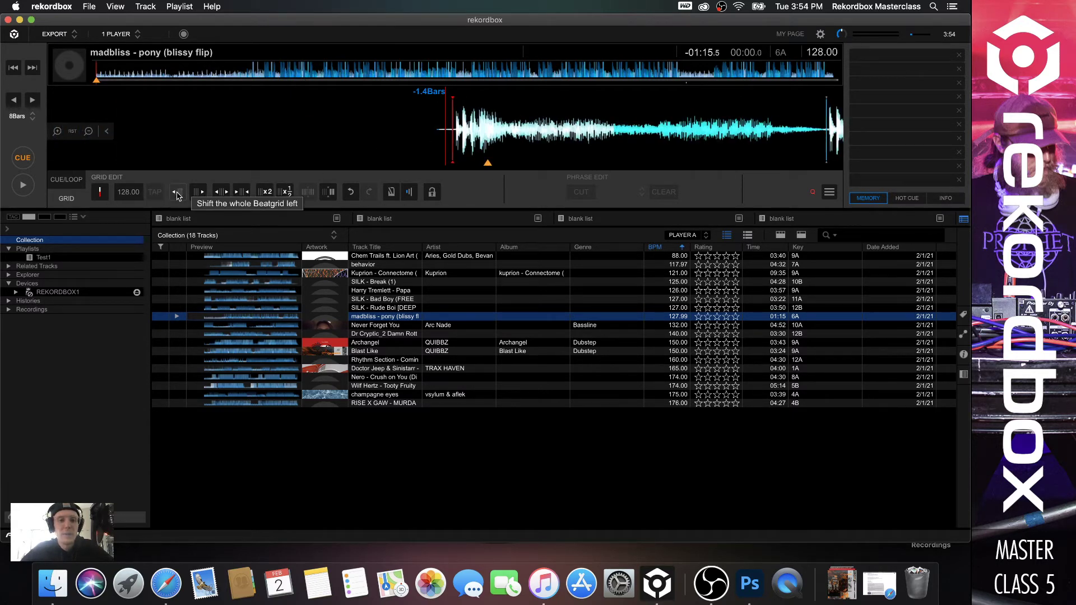
click(177, 193)
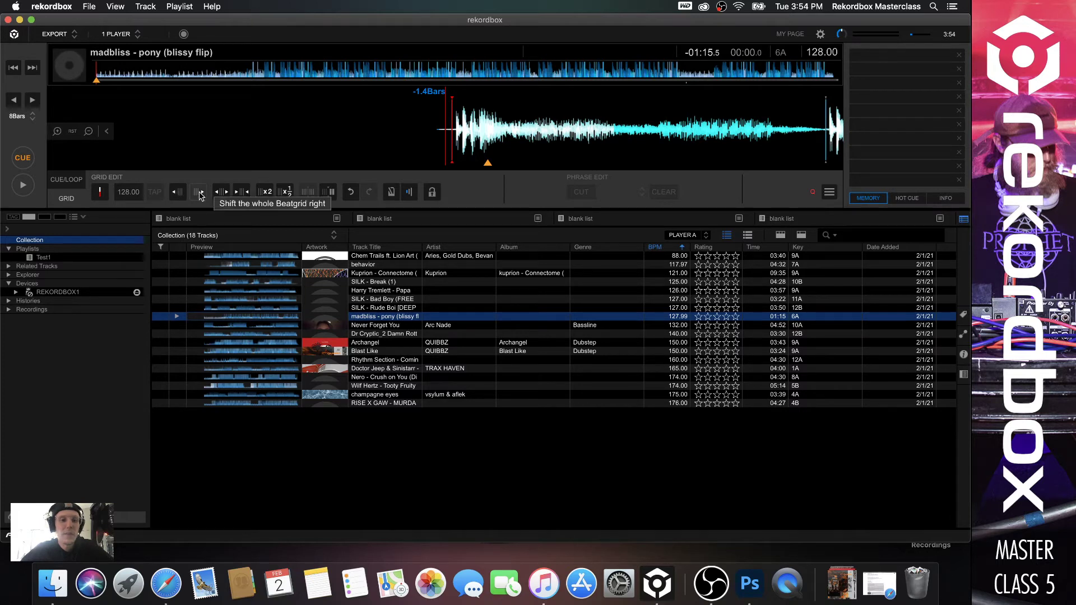
click(200, 193)
click(200, 193)
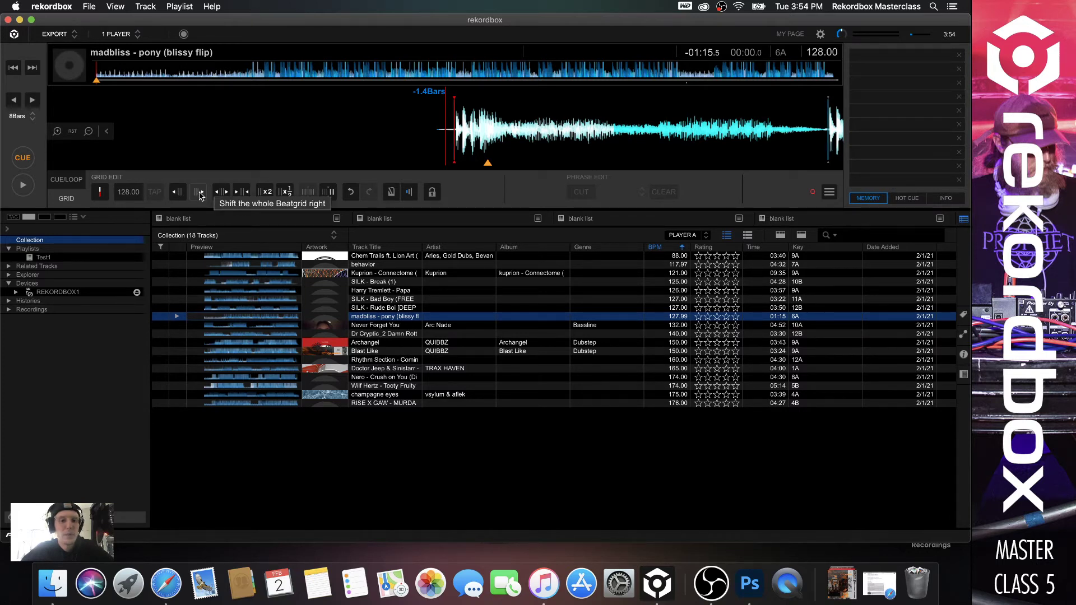
click(200, 193)
click(200, 193)
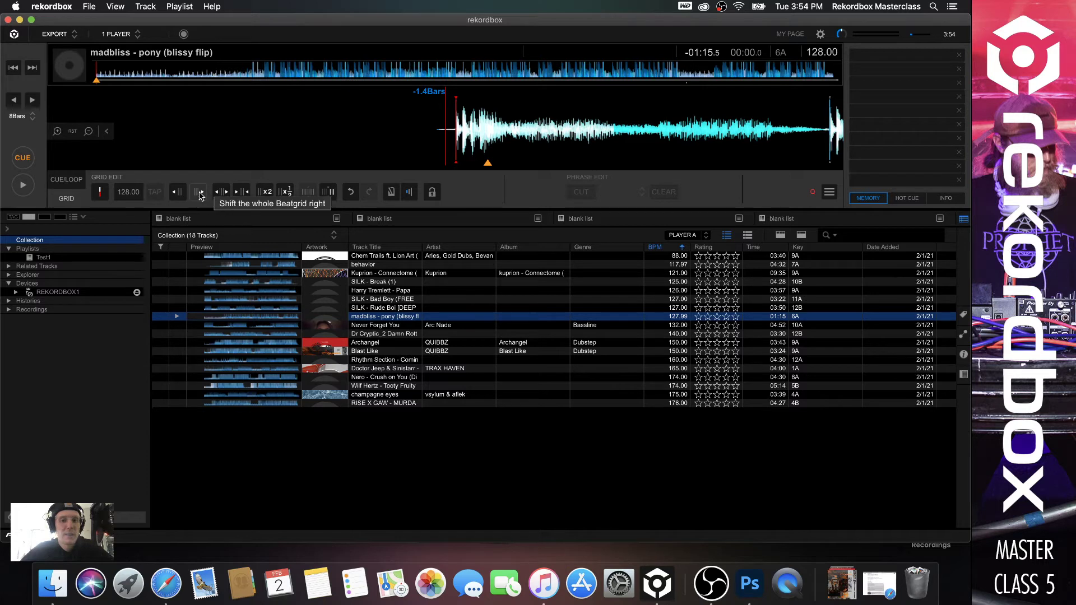
Move the cue point onto the first beat of the bar at 00:00.0
scroll(529, 160, down, 2)
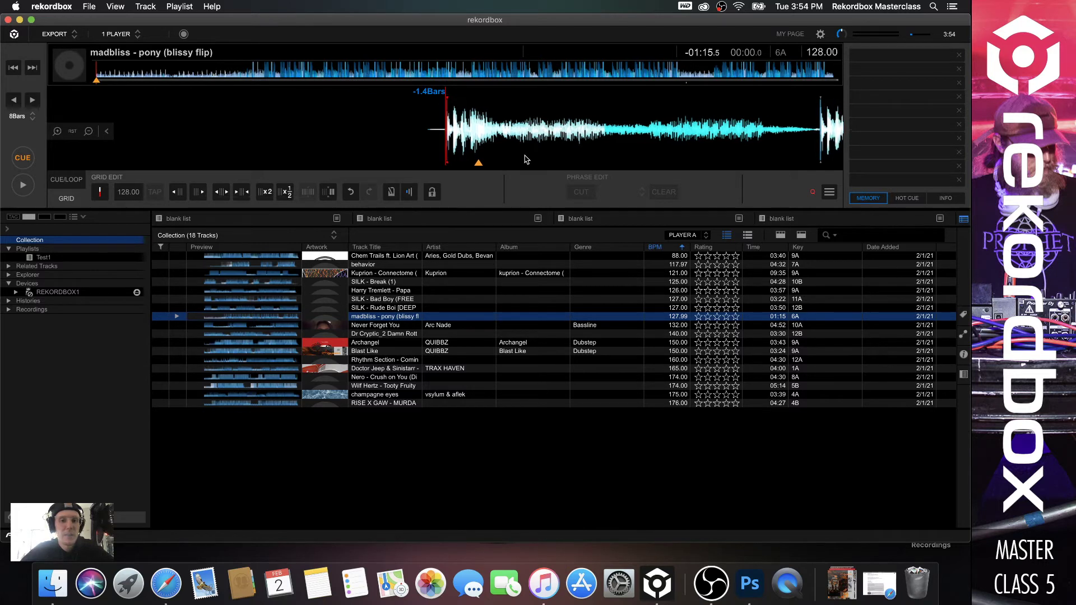
click(467, 140)
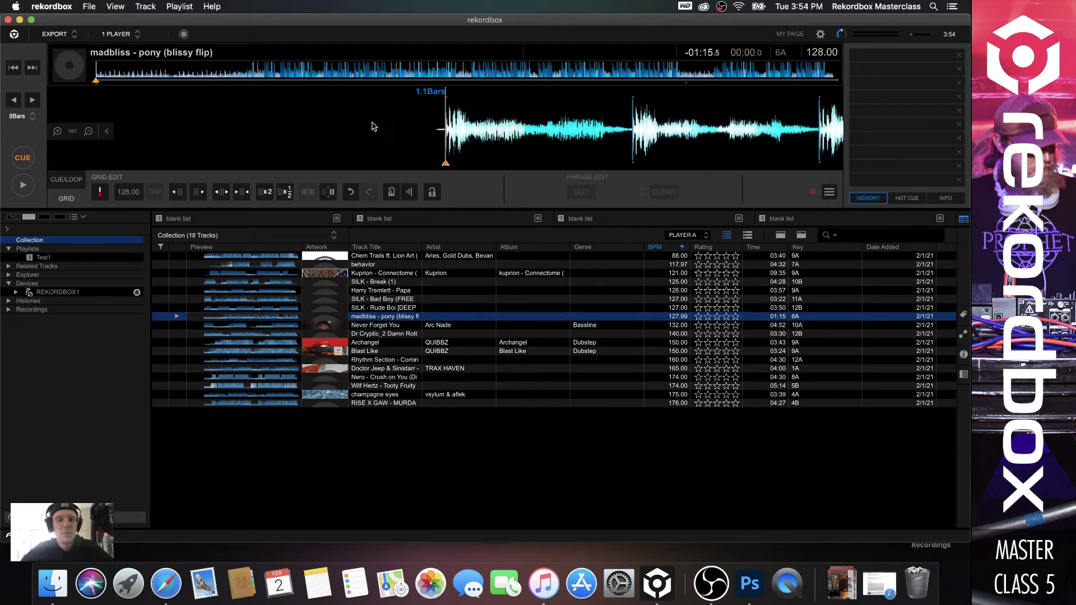
scroll(507, 133, down, 2)
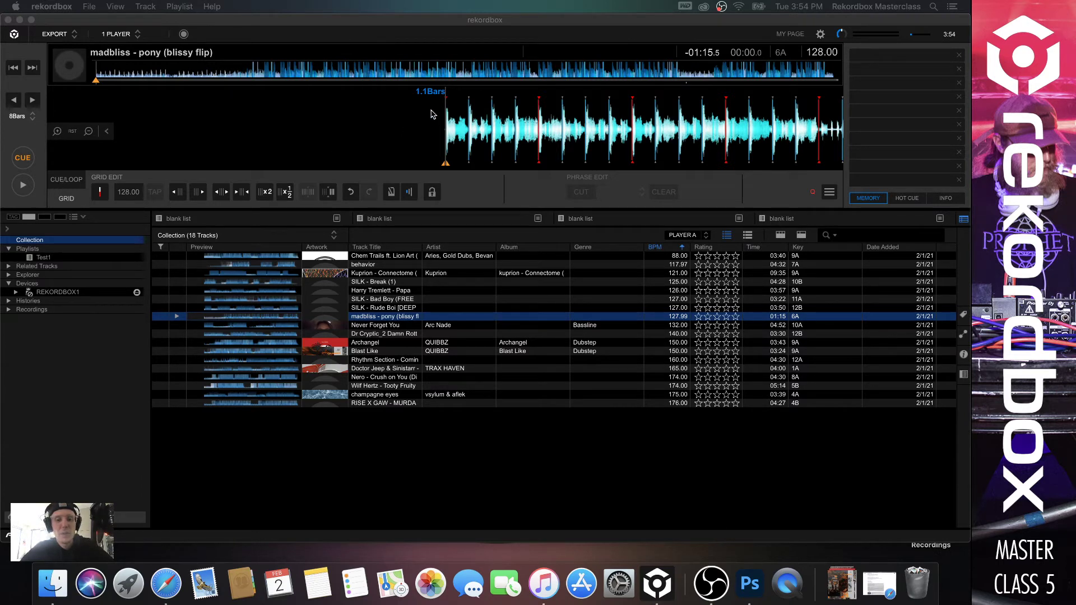
click(398, 115)
key(space)
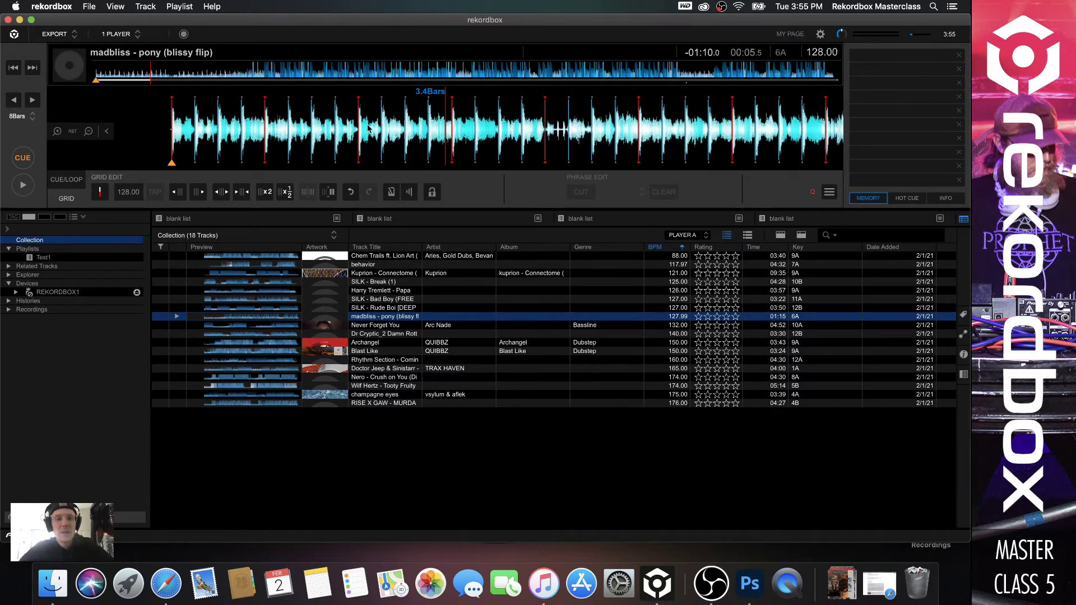
drag(367, 129, 506, 130)
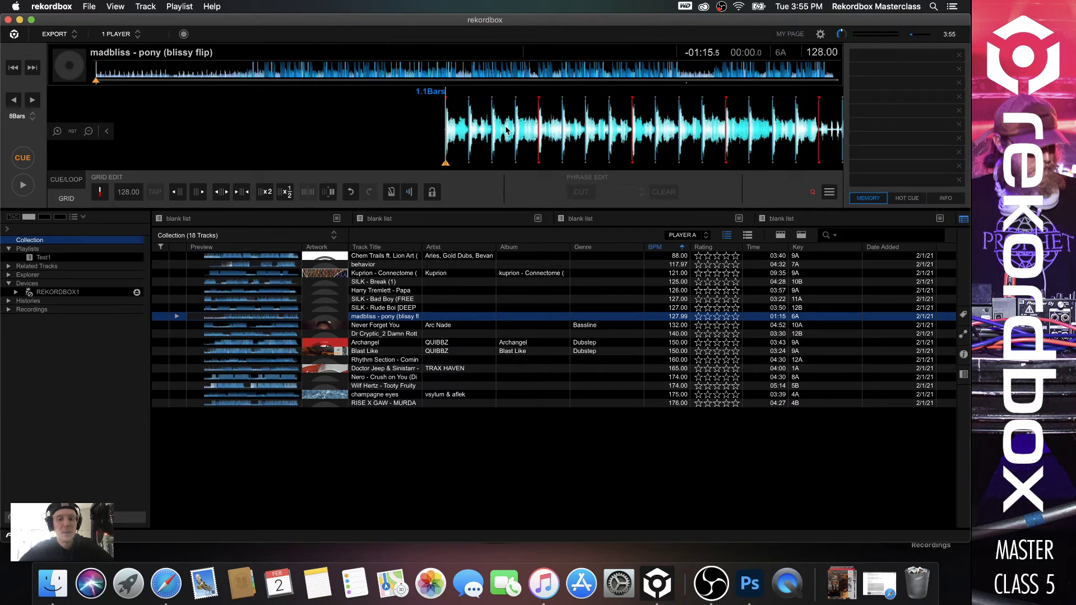
Set the waveform zoom to 4Beats and start playing the track
click(28, 121)
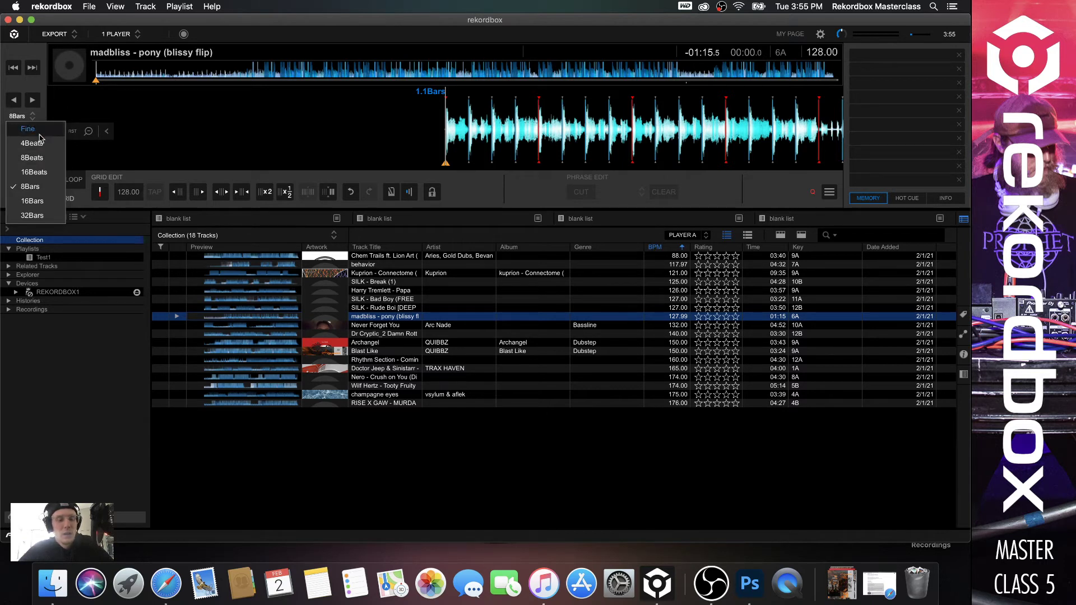
click(33, 143)
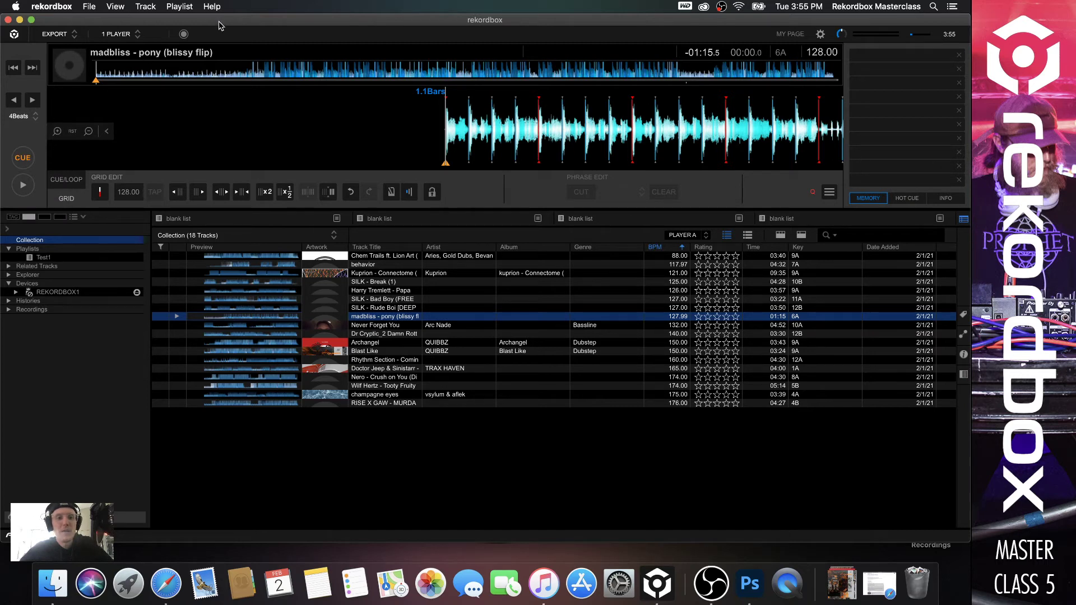
key(space)
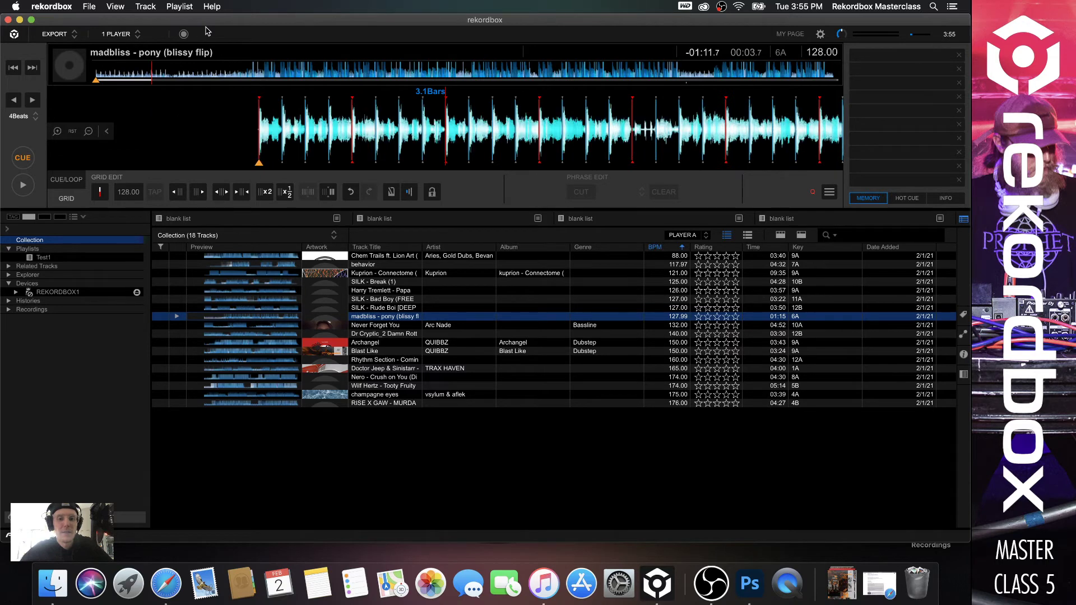
Preview the track from the first-beat cue point several times with the CUE key
key(c)
key(c)
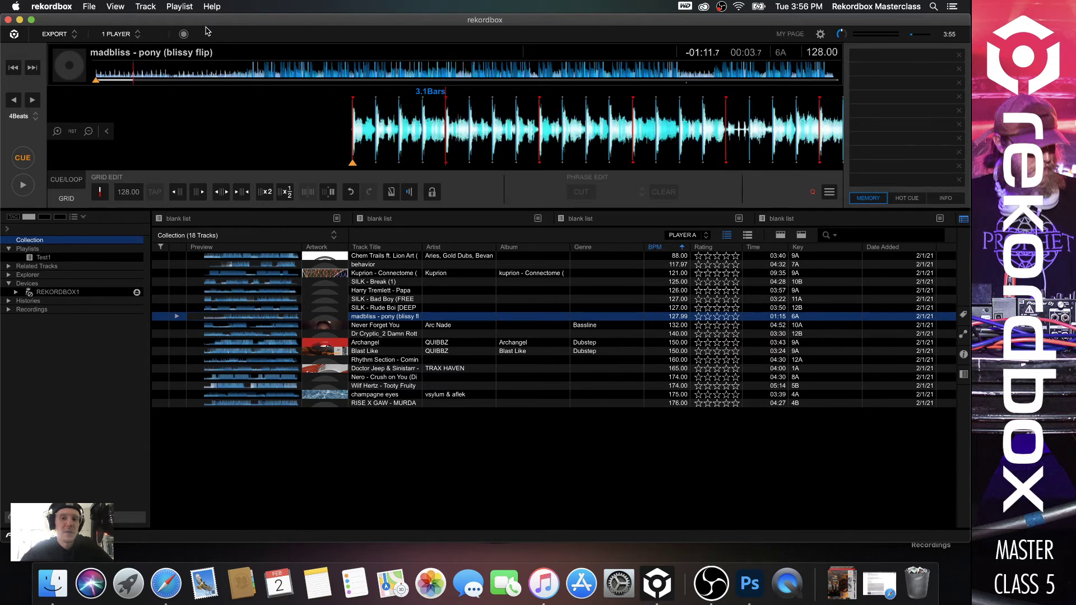
key(c)
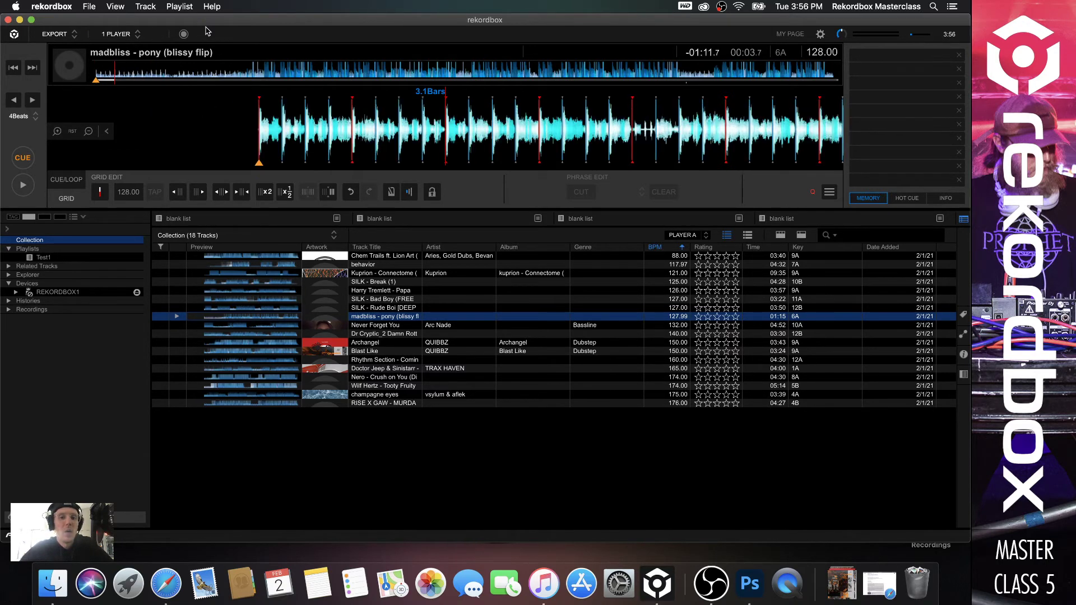
key(c)
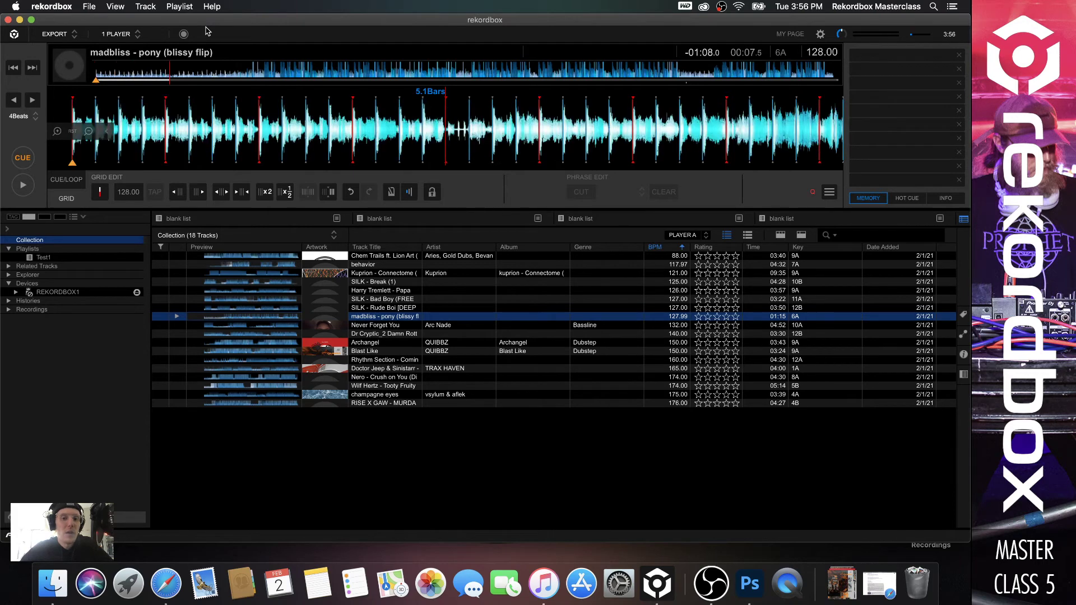
key(c)
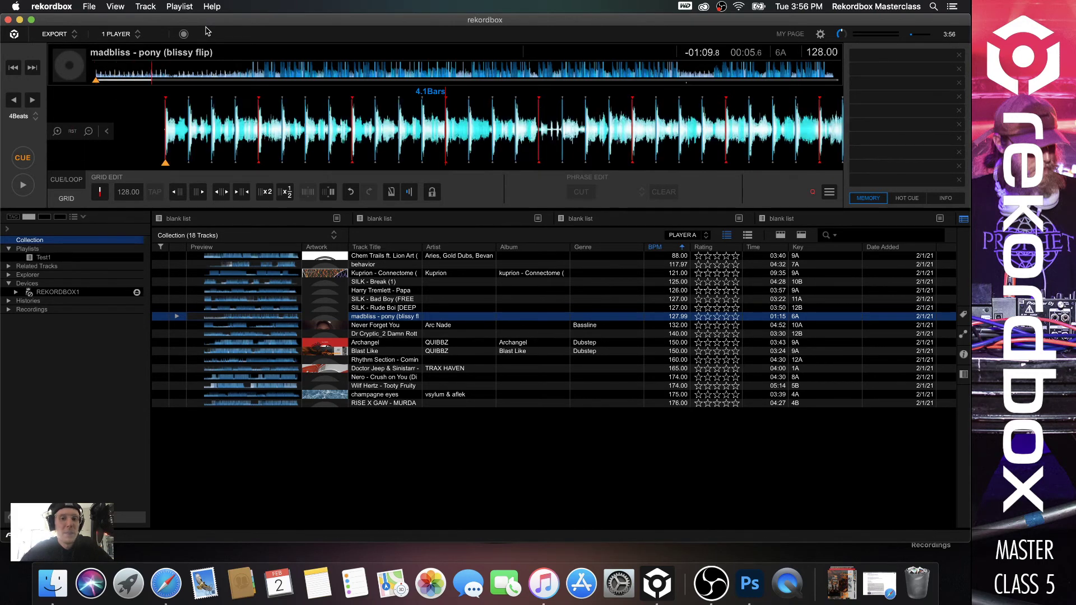
key(c)
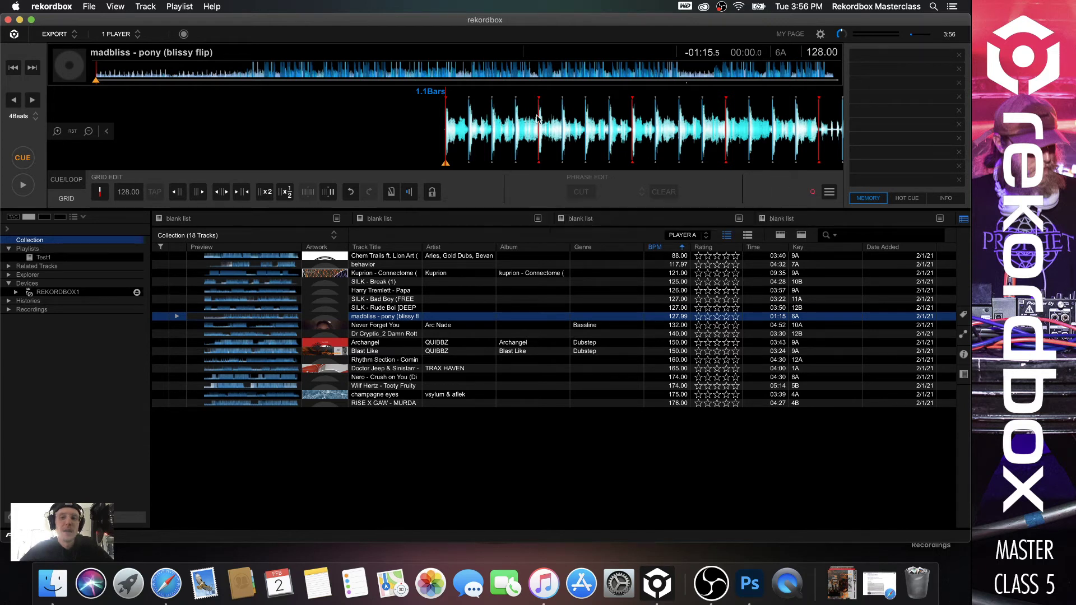
Drag the waveform so the playhead sits exactly on the first beat at 00:00.0, bar 1.1
mouse_move(494, 131)
mouse_down()
mouse_move(441, 130)
mouse_move(481, 124)
mouse_up()
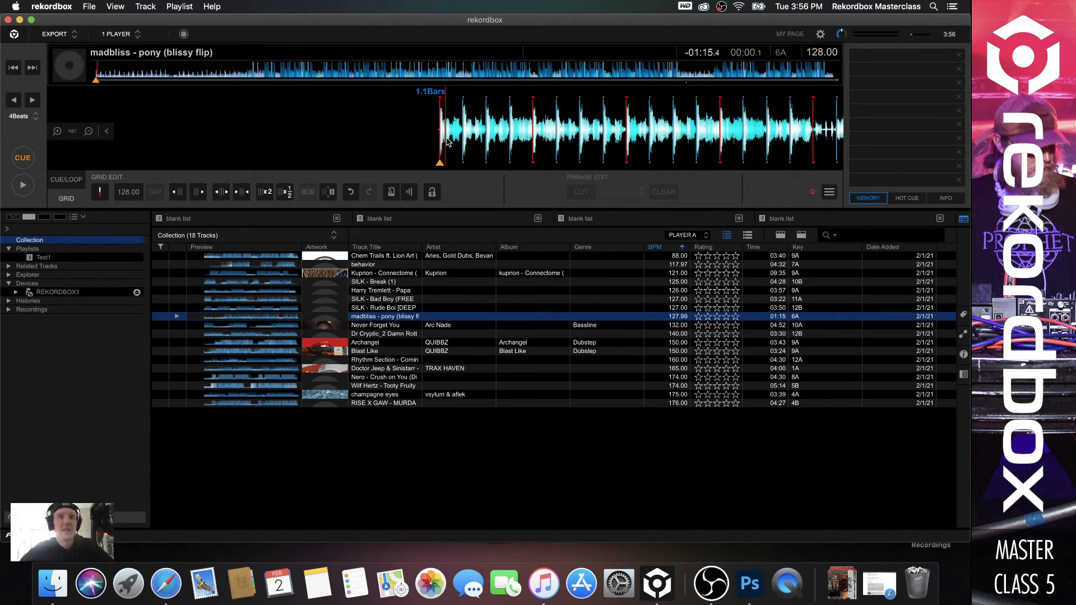
drag(445, 145, 496, 143)
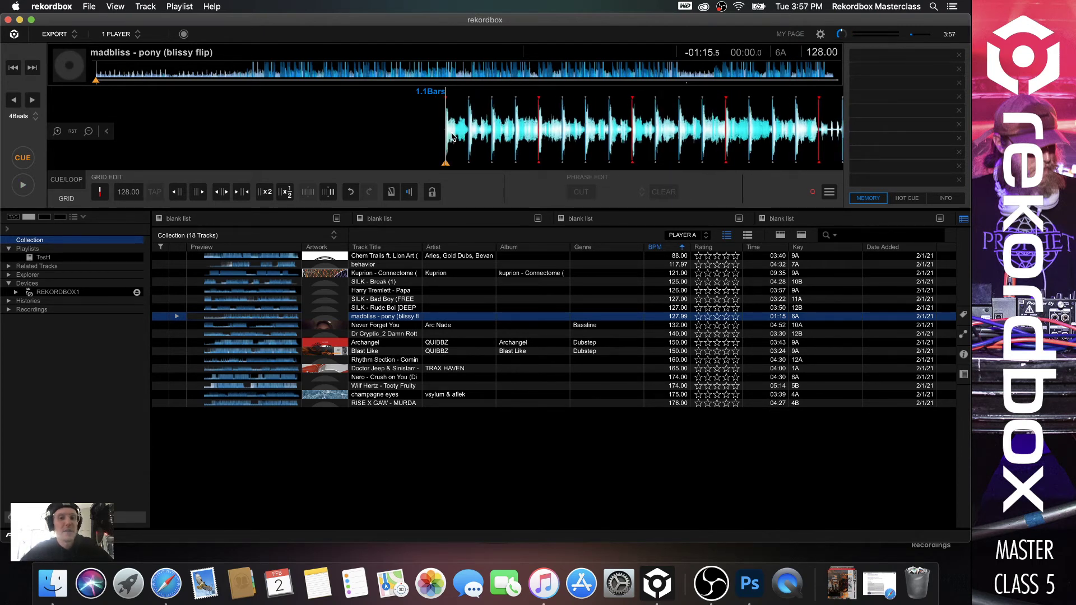
Change the beat jump length from 4Beats to 8Bars
click(26, 119)
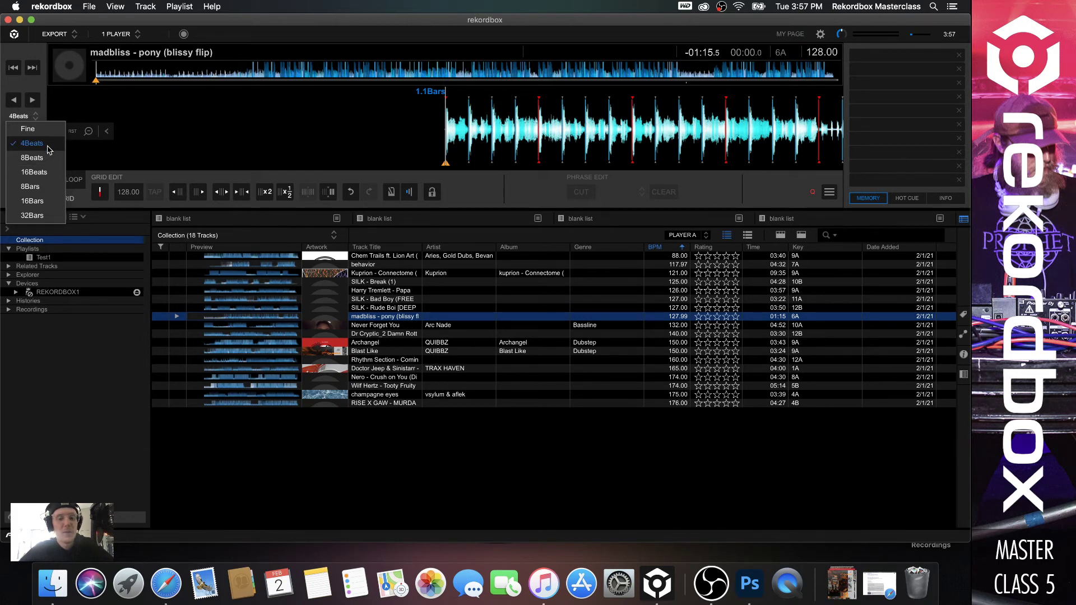
click(50, 192)
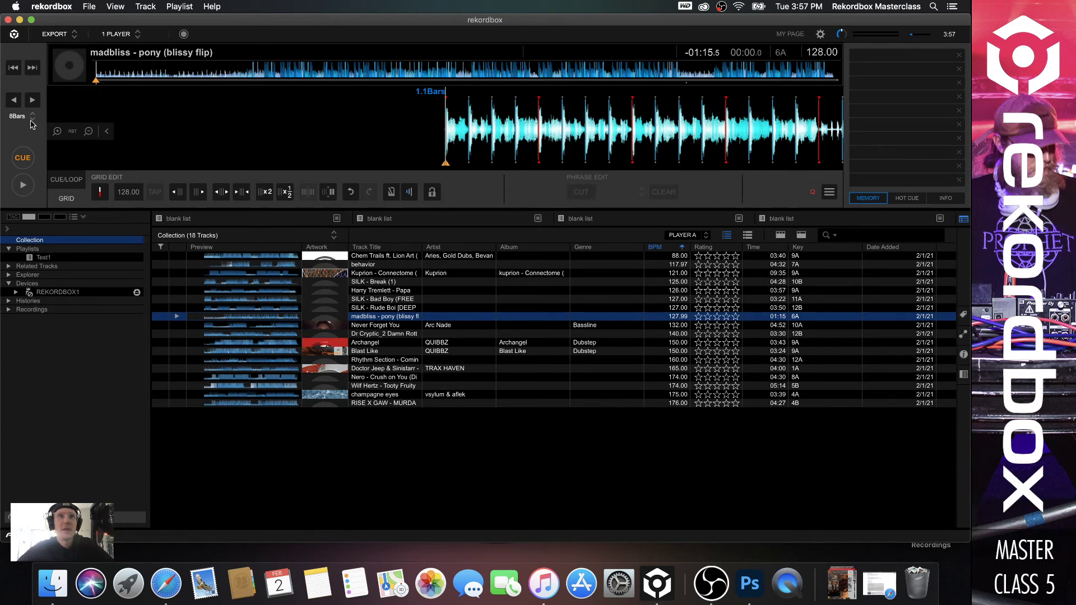
click(31, 120)
click(32, 185)
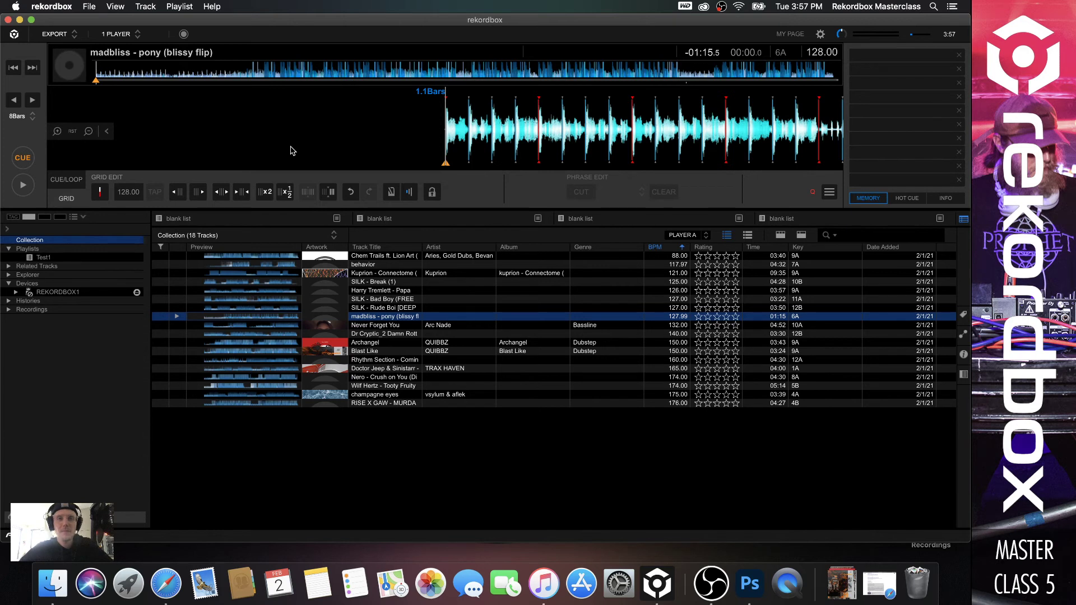
Beat-jump forward and back through bars 9, 17, 25 and 33 to confirm the grid stays aligned
key(Right)
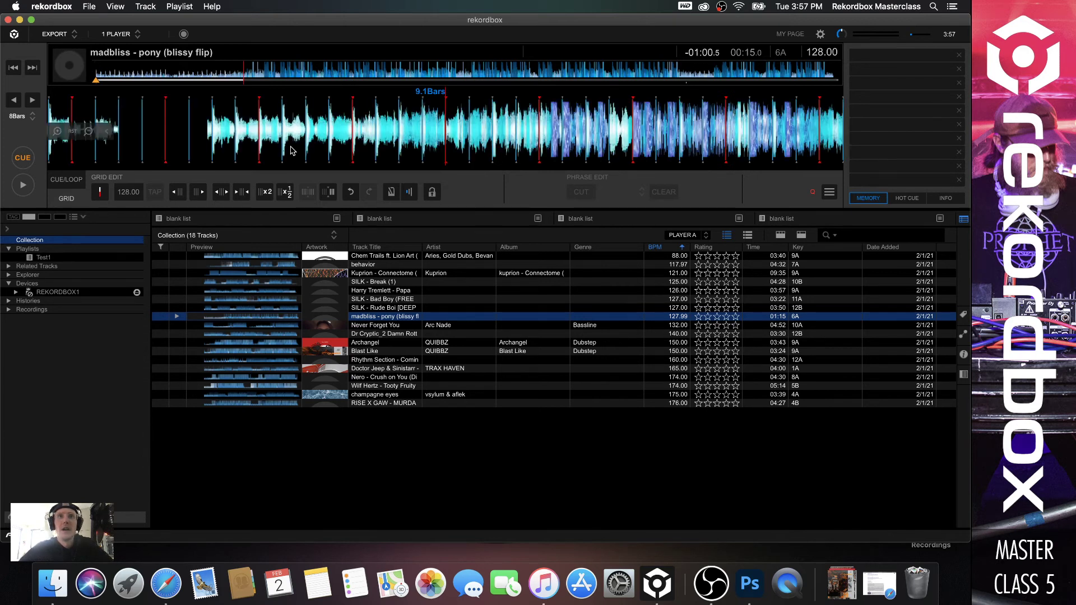
key(Left)
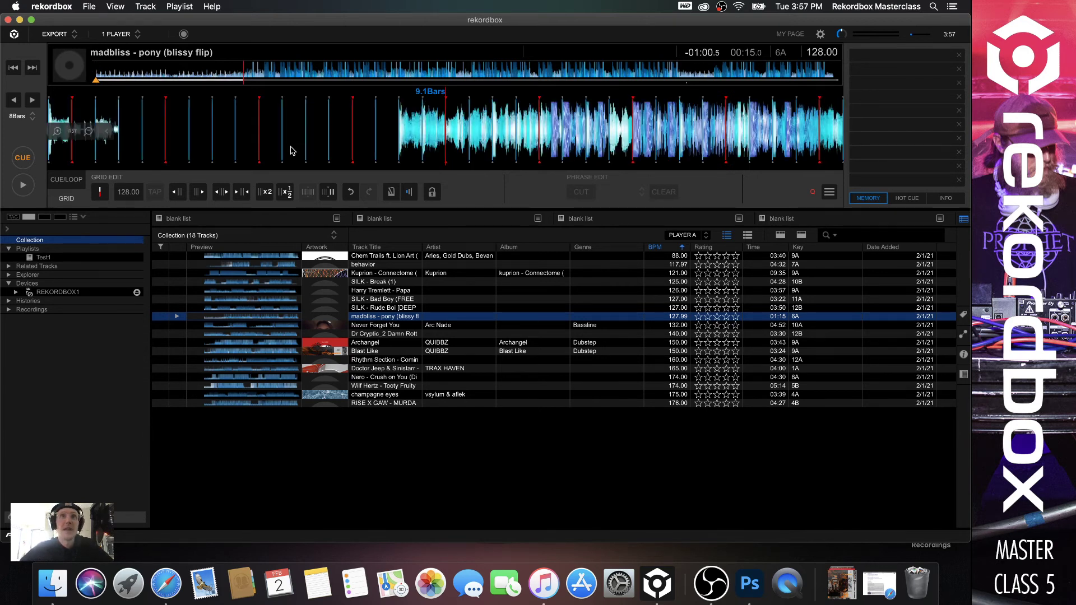
key(Right)
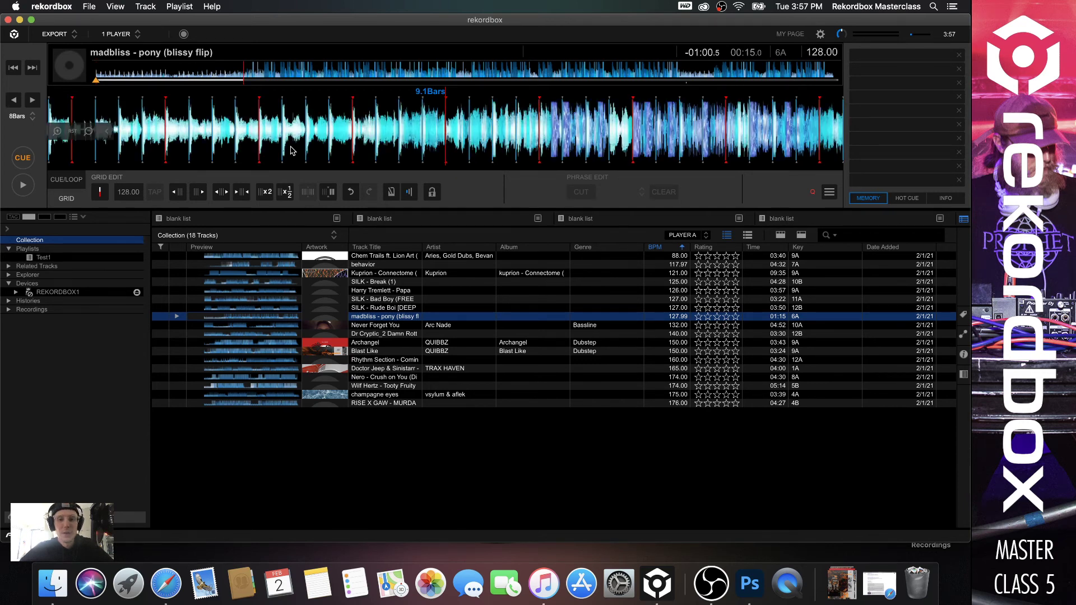
key(Right)
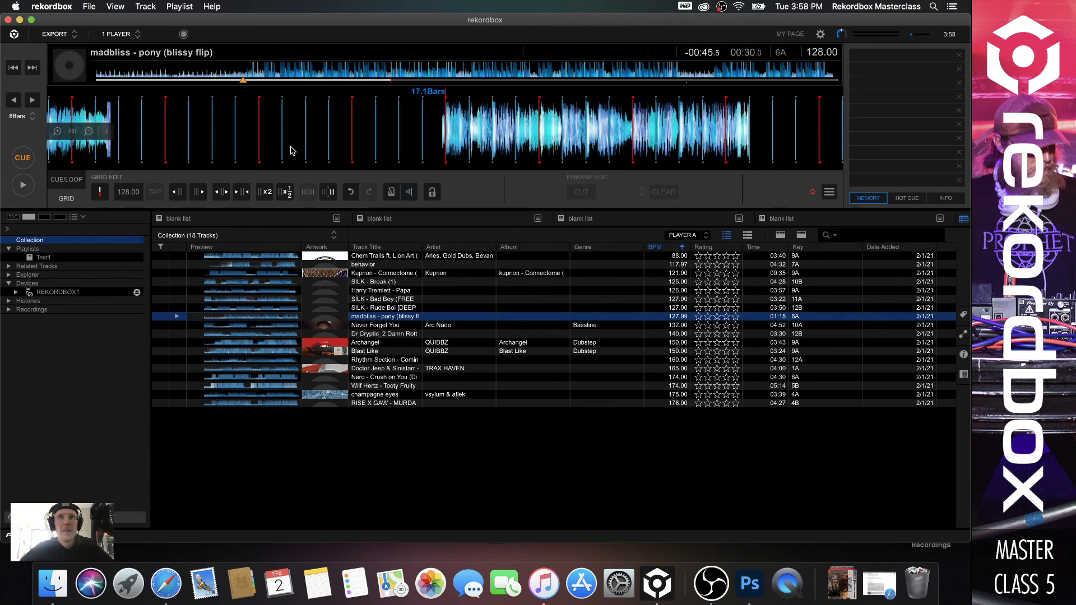
key(Right)
key(Right)
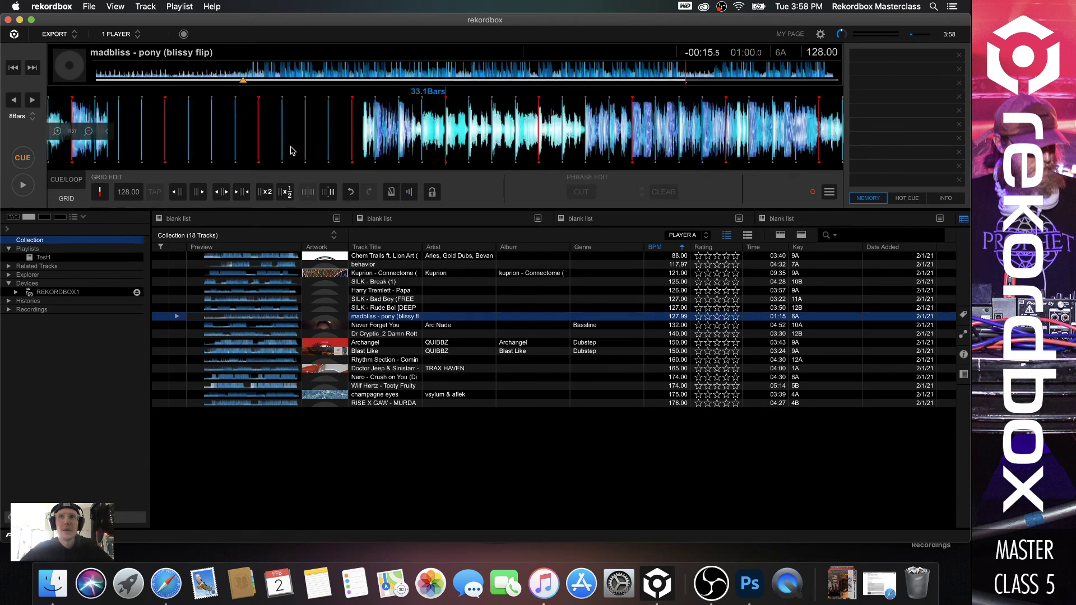
key(Left)
key(Left)
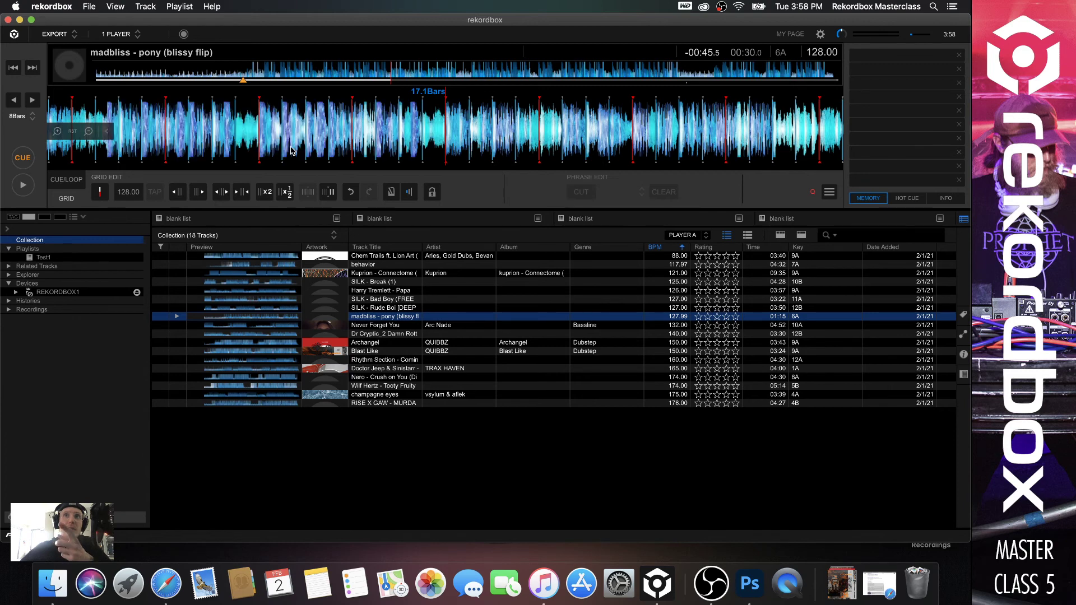
key(Right)
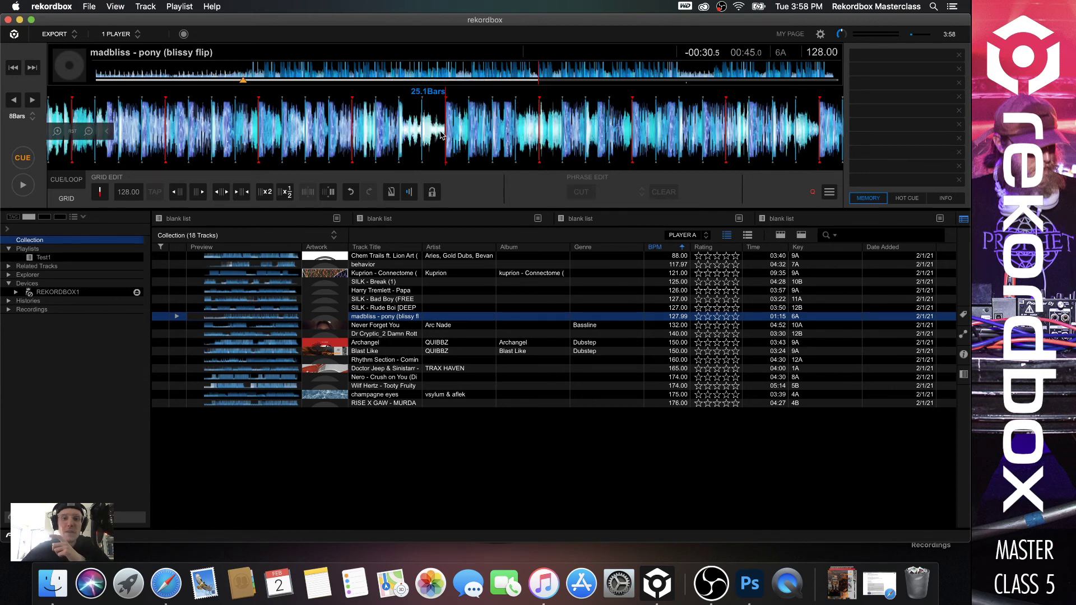
scroll(443, 135, up, 4)
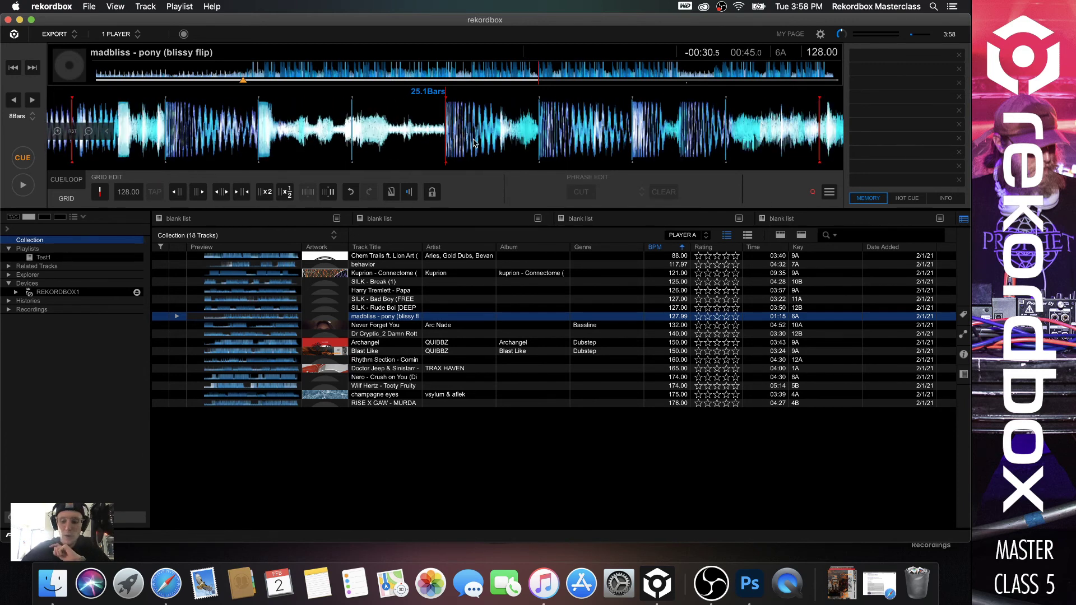
key(Left)
key(Left)
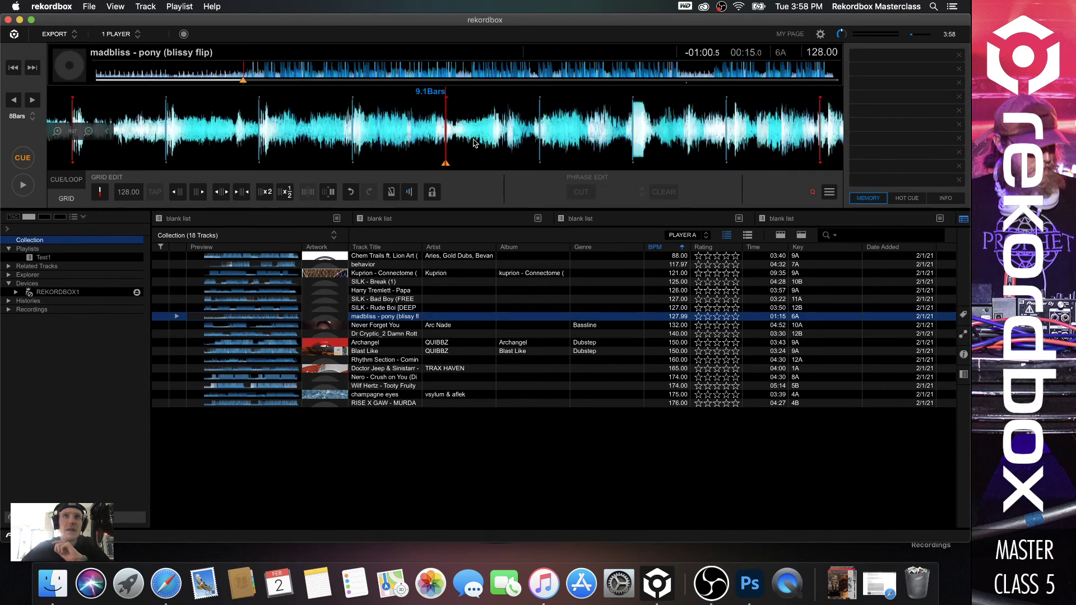
key(Right)
key(Right)
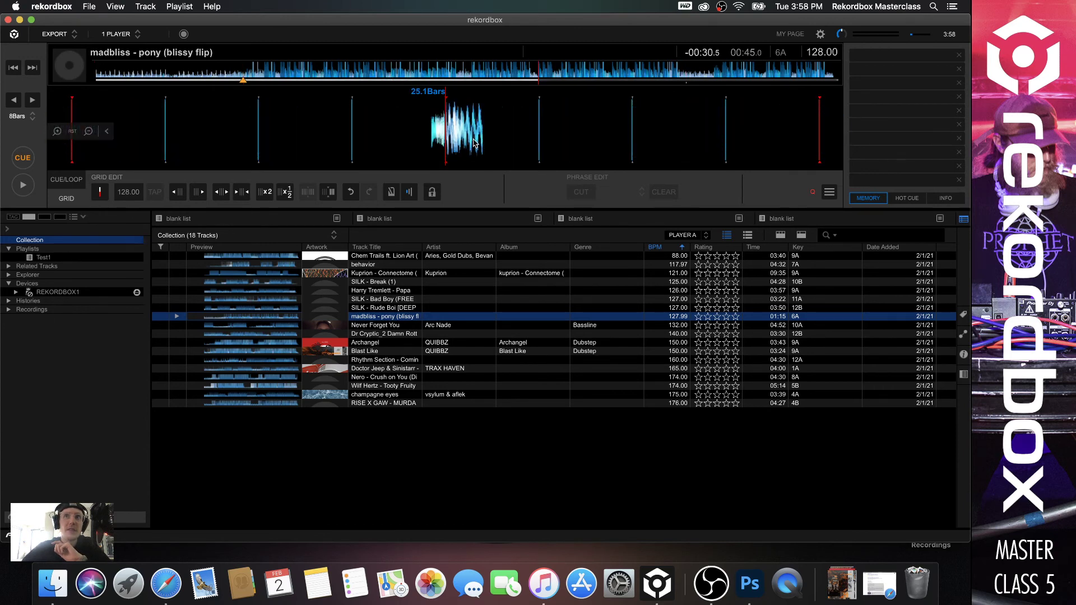
key(Left)
key(Left)
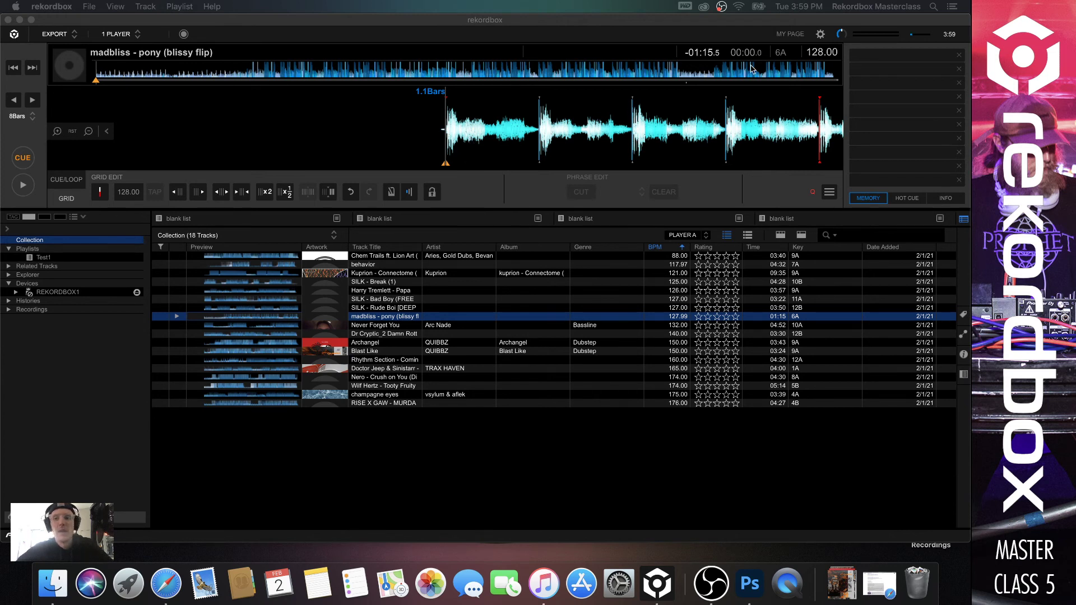
click(822, 37)
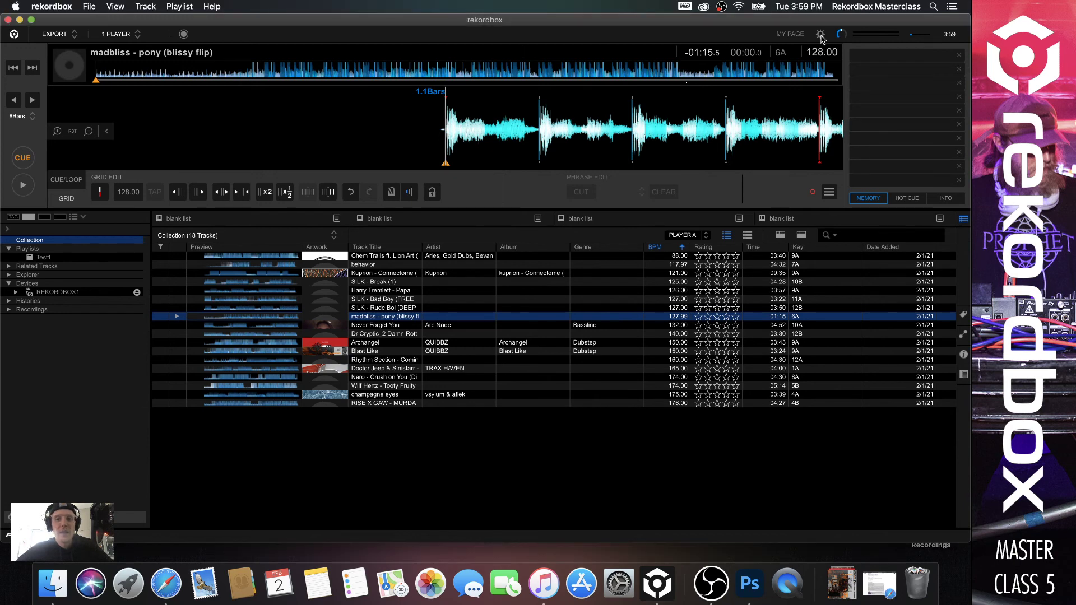
click(821, 36)
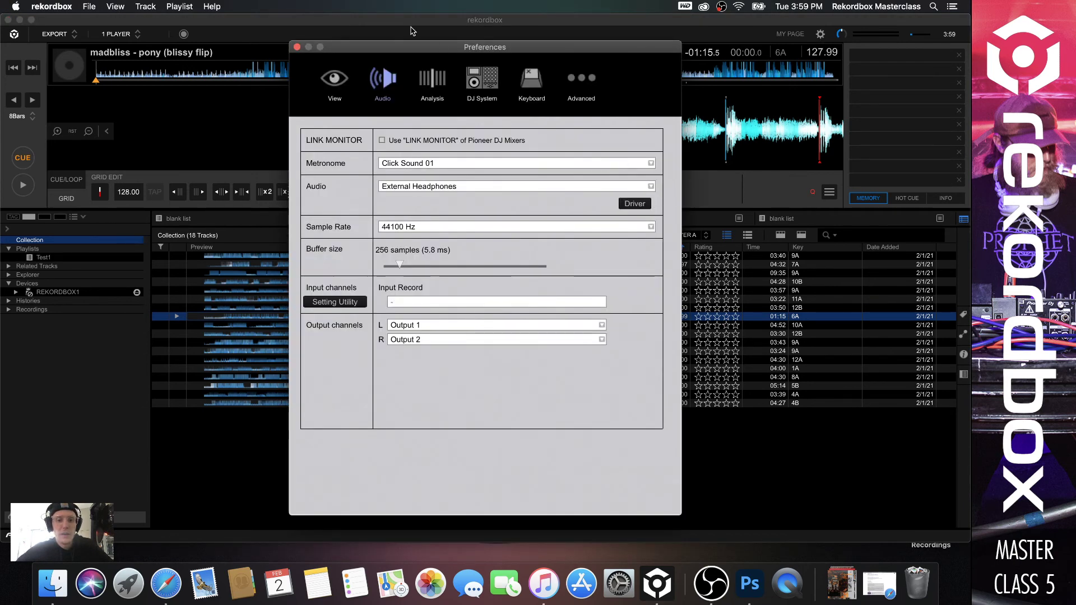
click(334, 82)
scroll(471, 166, down, 5)
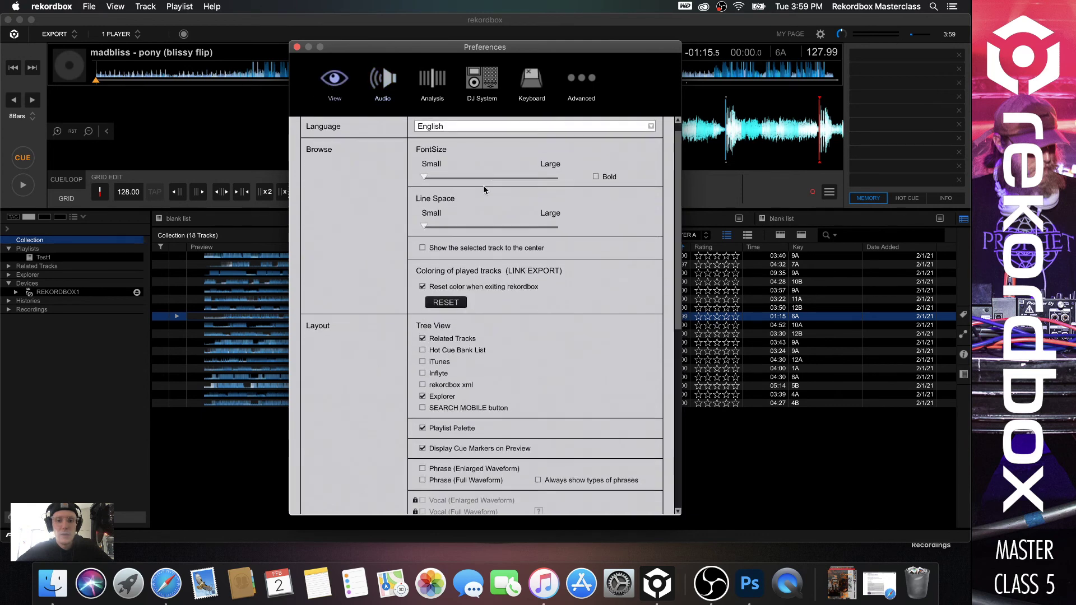
scroll(484, 189, down, 10)
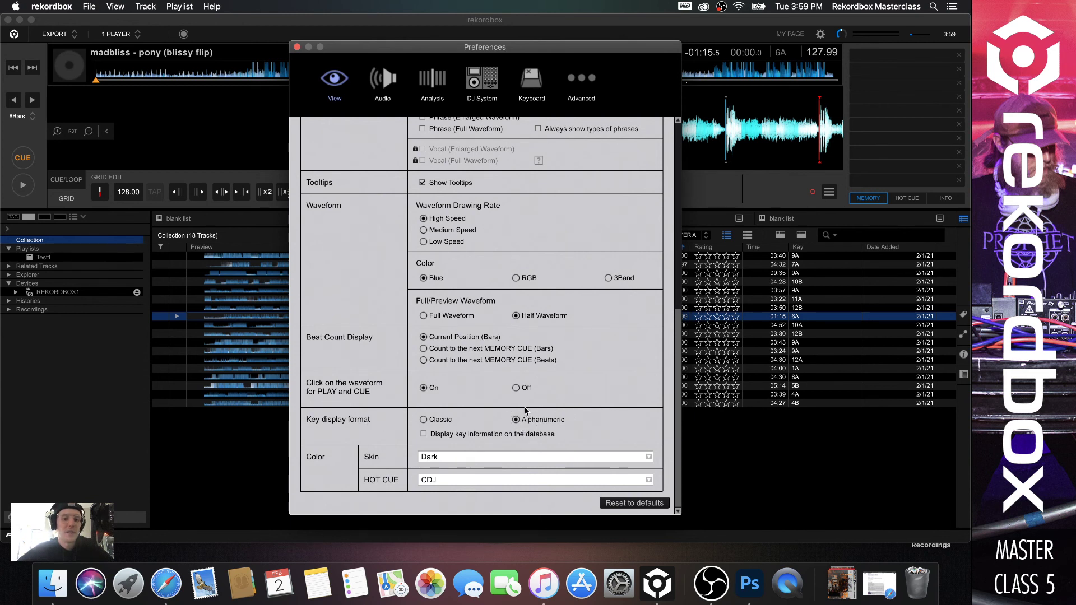
scroll(522, 403, up, 3)
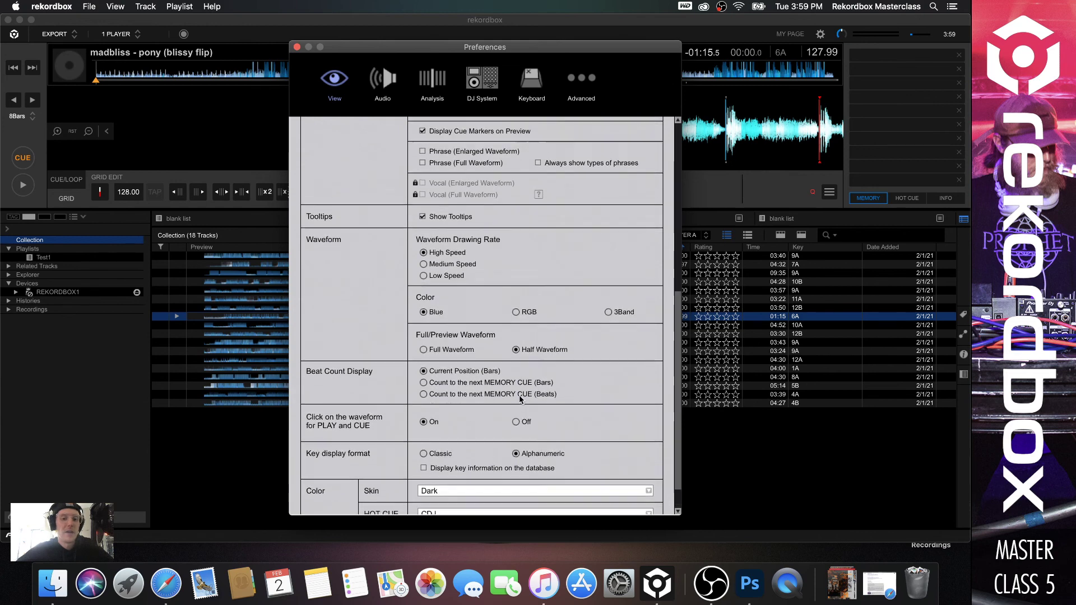
scroll(521, 398, up, 20)
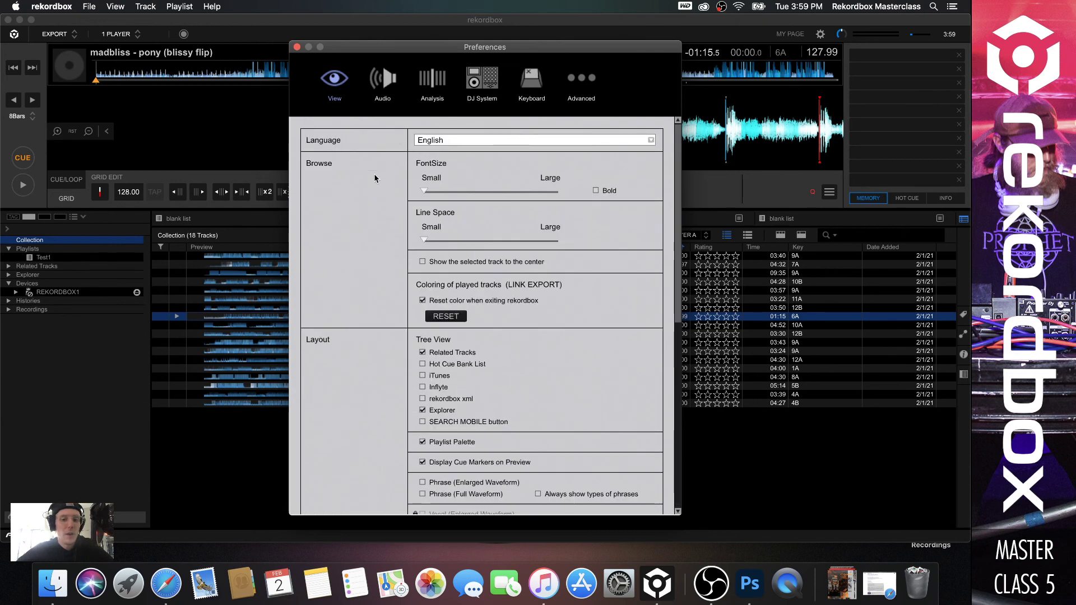
click(297, 47)
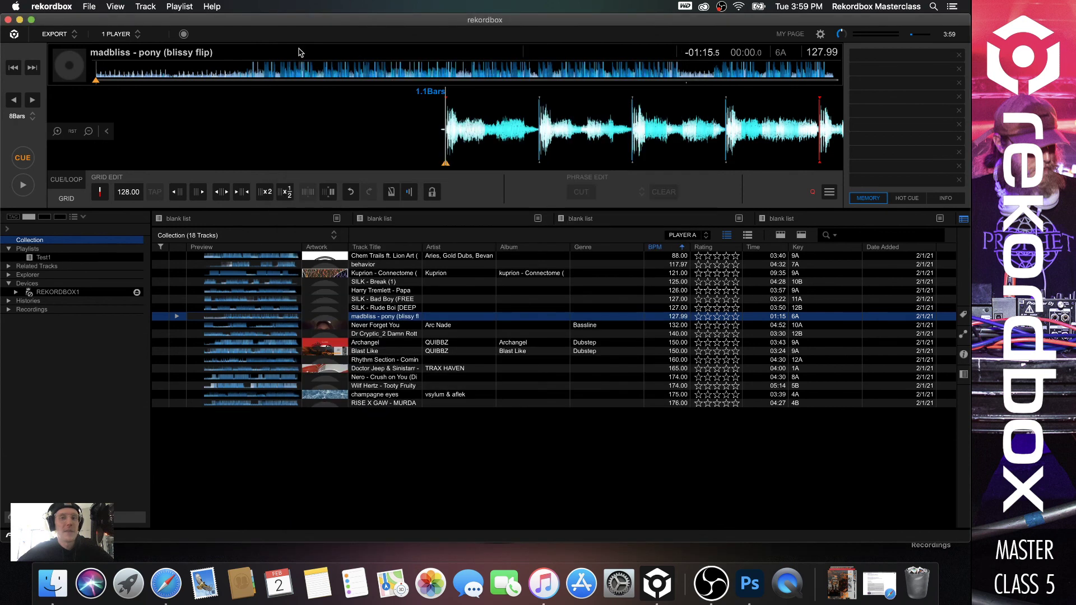